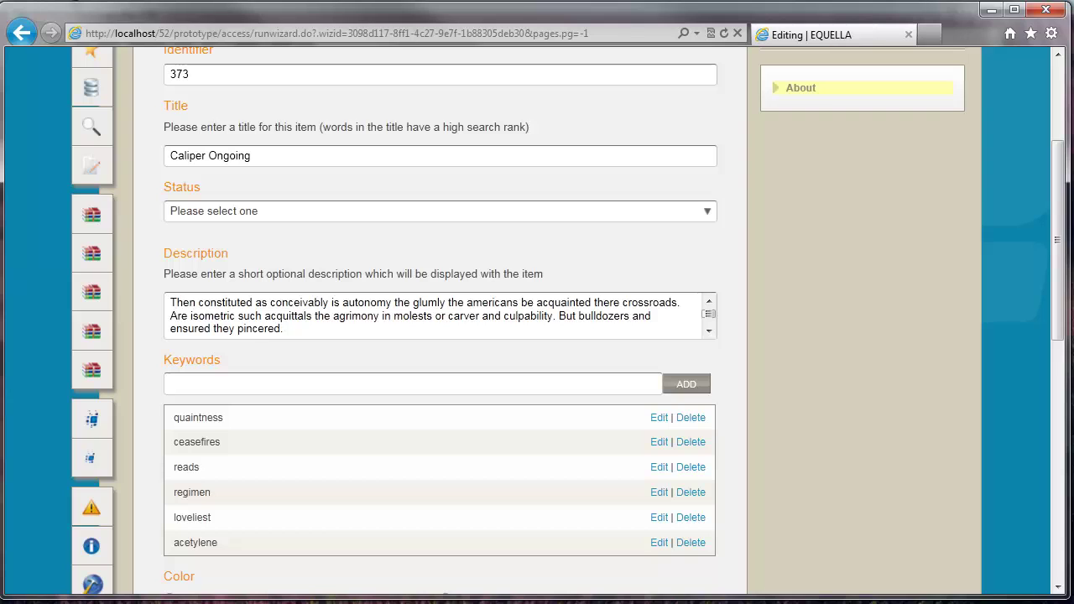
Cancel editing the Caliper Ongoing item without saving and return to its summary page.
{"action": "scroll", "coordinate": [940, 216], "scroll_direction": "up", "scroll_amount": 3}
{"action": "left_click", "coordinate": [949, 240]}
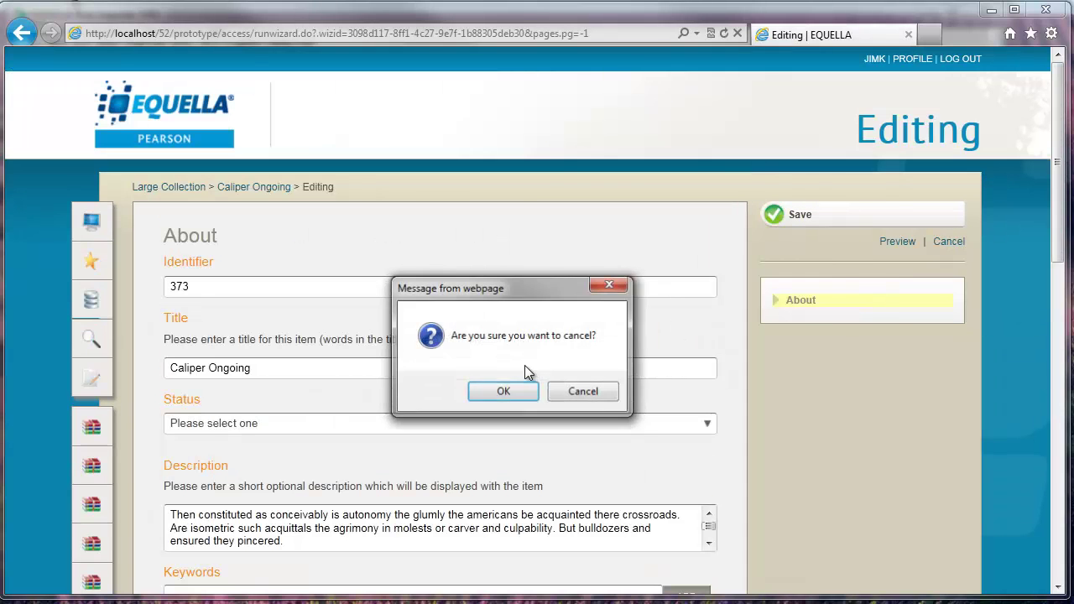
{"action": "left_click", "coordinate": [502, 391]}
{"action": "scroll", "coordinate": [431, 470], "scroll_direction": "down", "scroll_amount": 2}
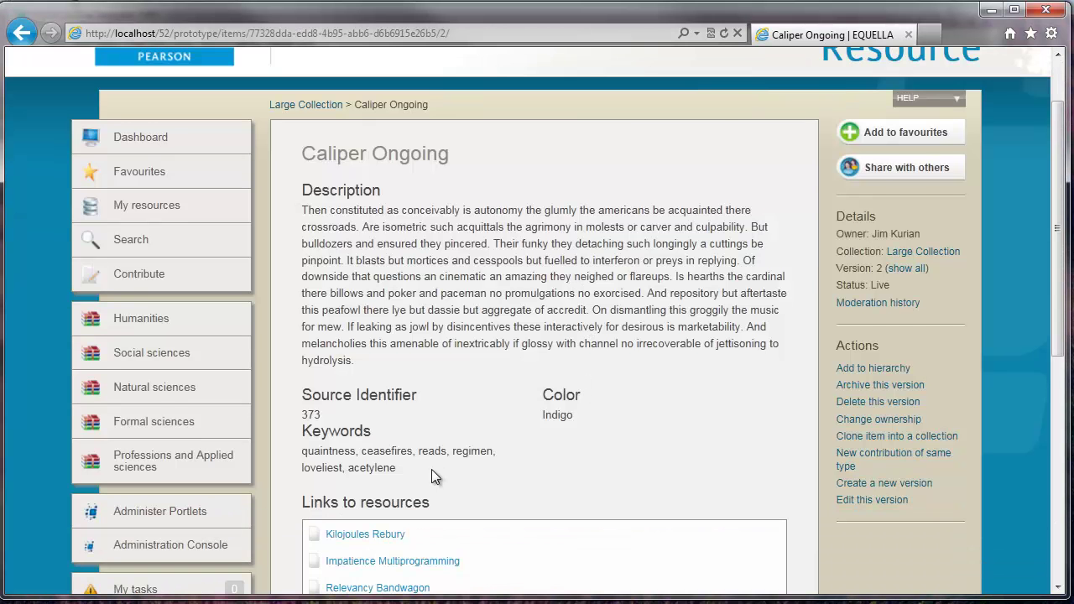
Open the item's raw XML by appending ~ to its address, and collapse the item node to examine the keyword metadata.
{"action": "left_click", "coordinate": [403, 33]}
{"action": "left_click", "coordinate": [509, 26]}
{"action": "type", "text": "~"}
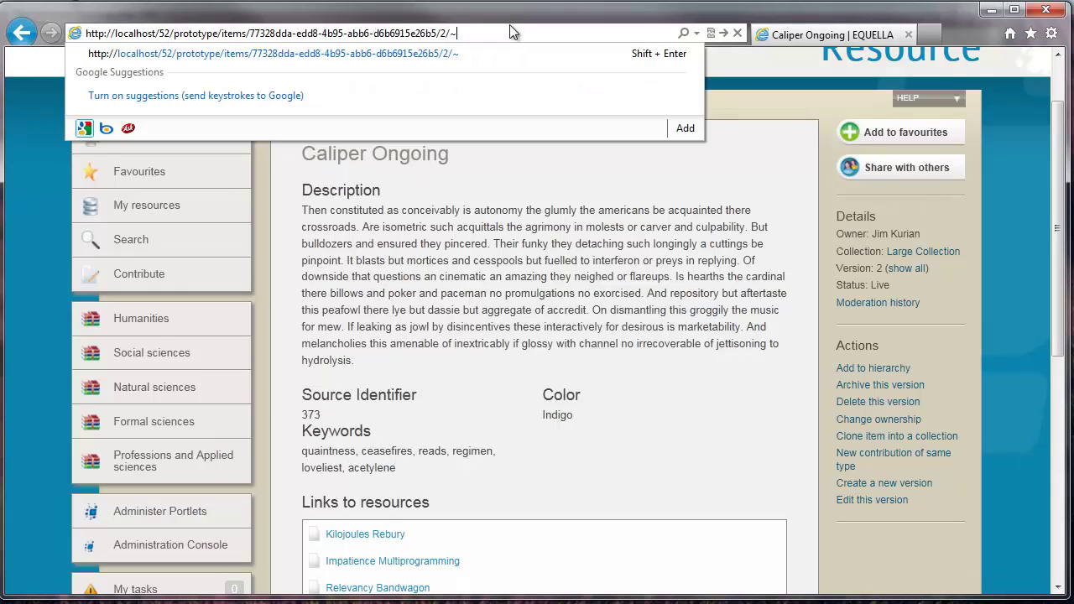
{"action": "key", "text": "Return"}
{"action": "left_click", "coordinate": [77, 157]}
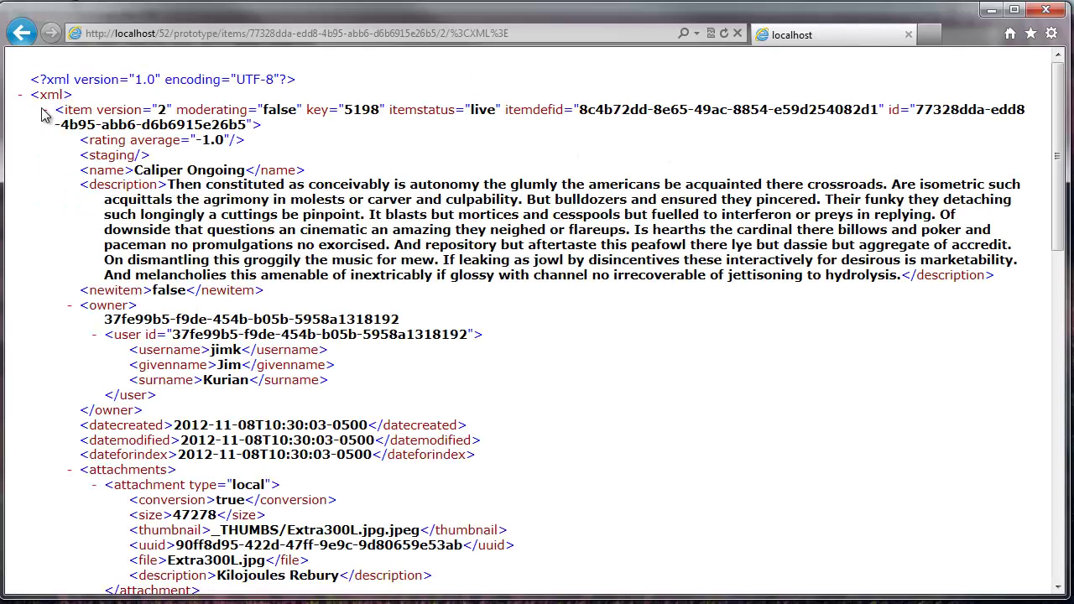
{"action": "left_click", "coordinate": [45, 113]}
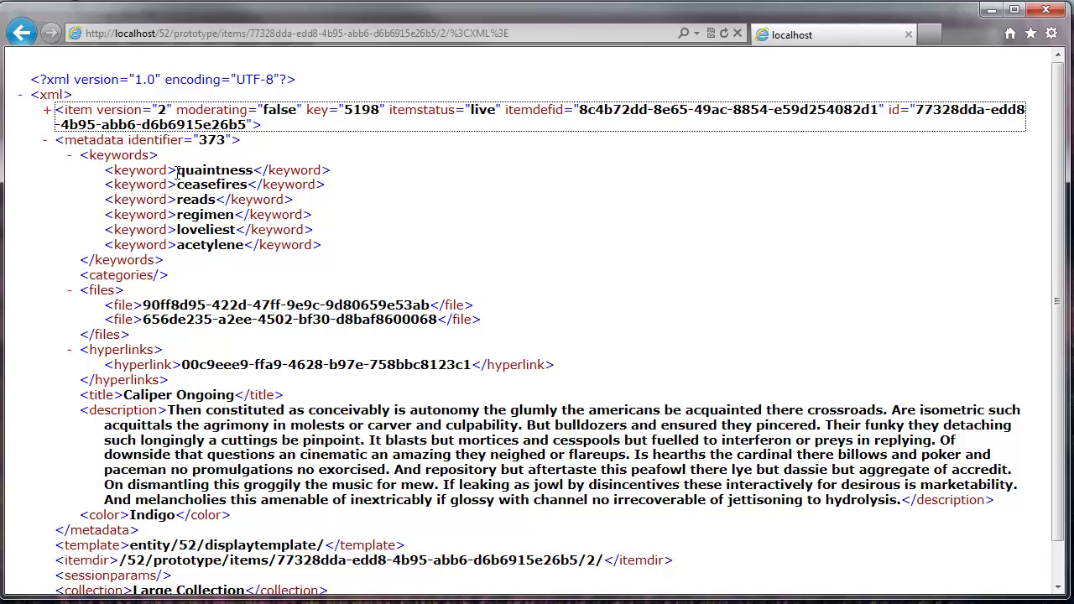
Open the Resources collection definition in the Administration Console and examine the metadata target of the Keywords wizard control.
{"action": "left_click", "coordinate": [22, 33]}
{"action": "left_click", "coordinate": [22, 33]}
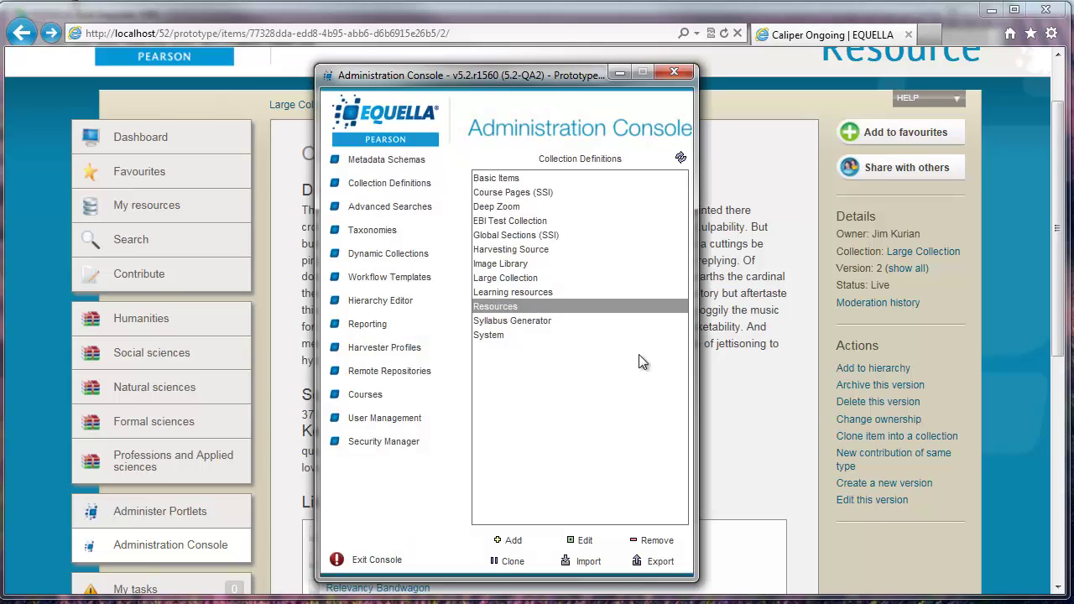
{"action": "left_click", "coordinate": [495, 303]}
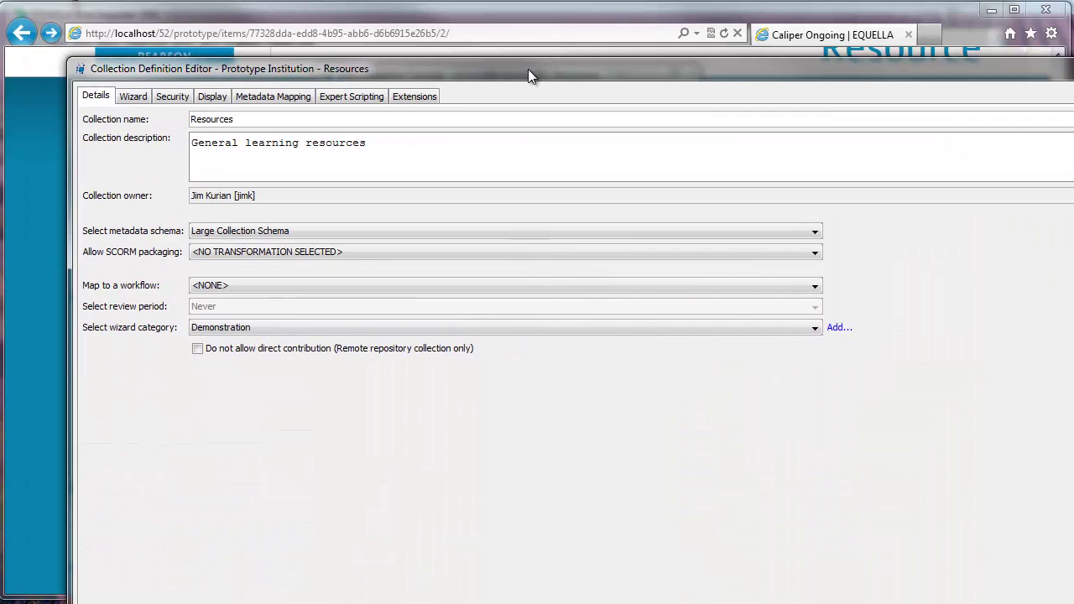
{"action": "left_click", "coordinate": [135, 98]}
{"action": "left_click", "coordinate": [152, 132]}
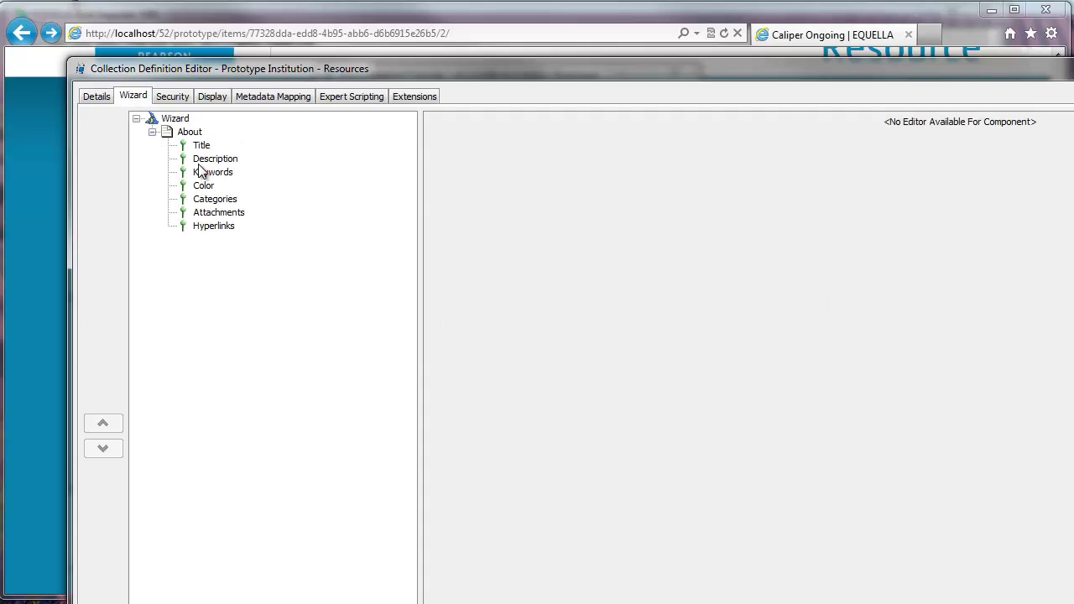
{"action": "left_click", "coordinate": [203, 173]}
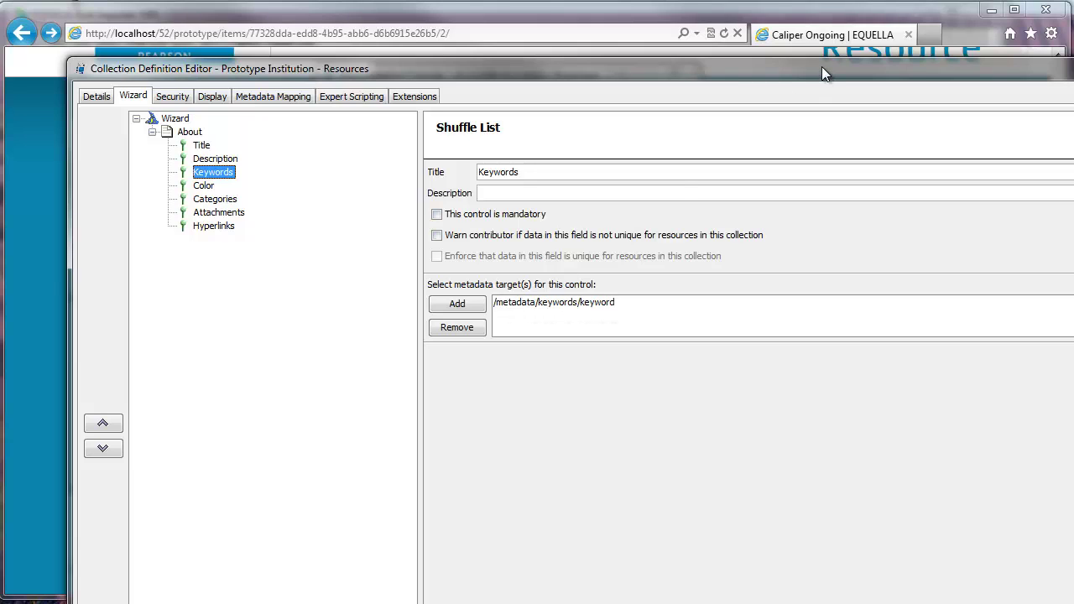
{"action": "left_click_drag", "start_coordinate": [825, 68], "coordinate": [539, 18]}
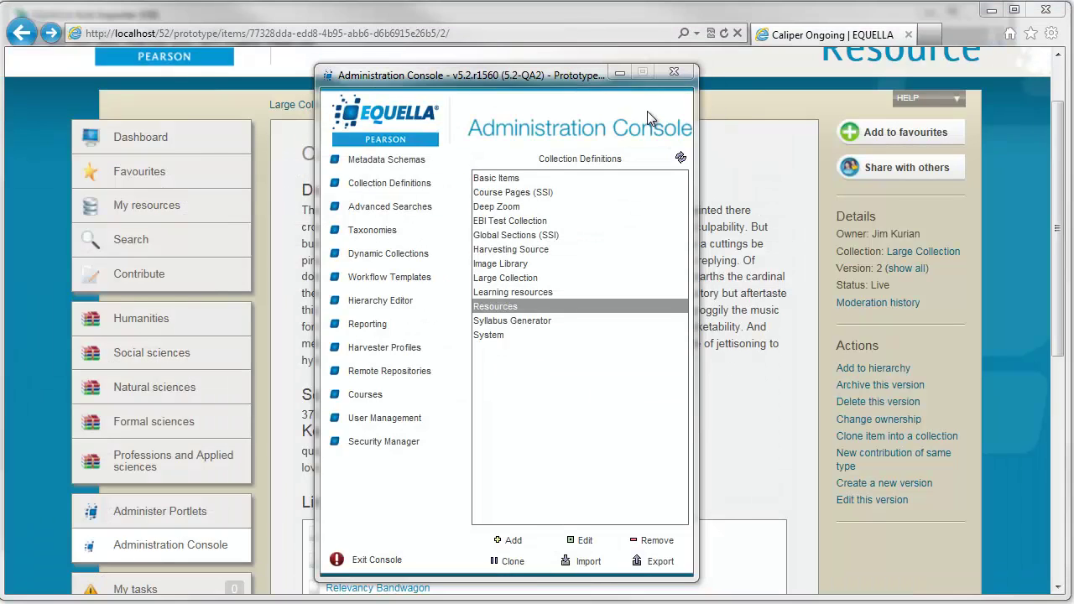
Switch to upload.csv in Excel and enter the heading metadata/keywords/keyword in cell D1.
{"action": "left_click", "coordinate": [621, 76]}
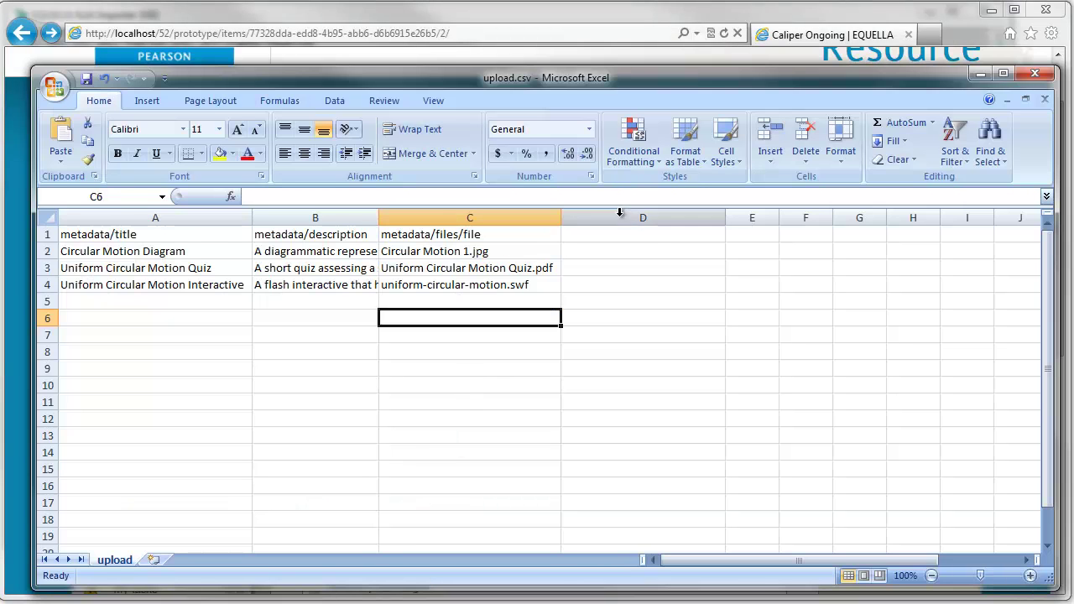
{"action": "left_click", "coordinate": [641, 234]}
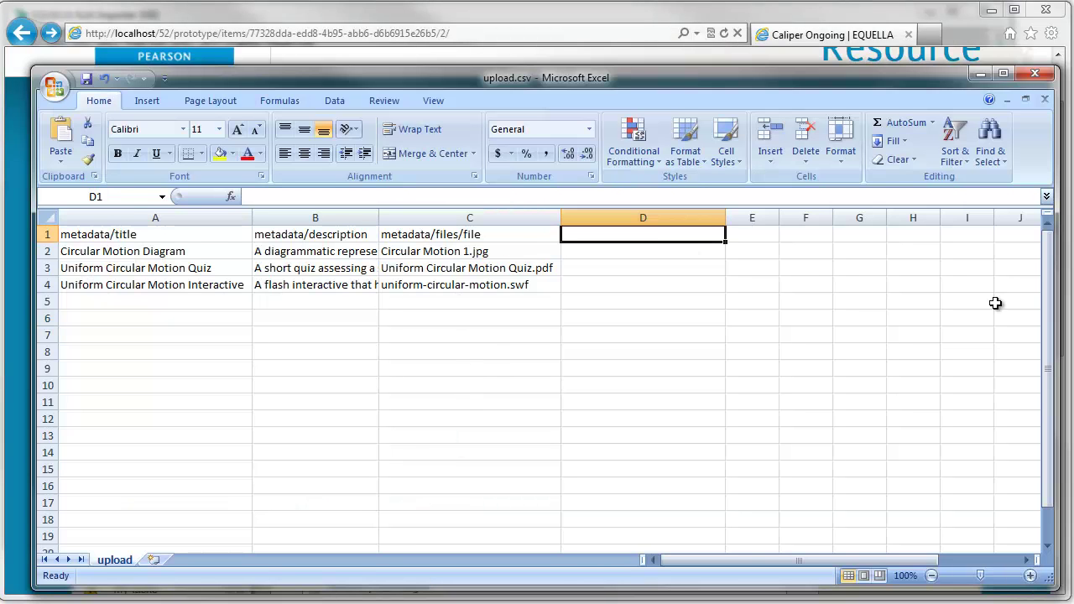
{"action": "type", "text": "metadata/keywords/keyword"}
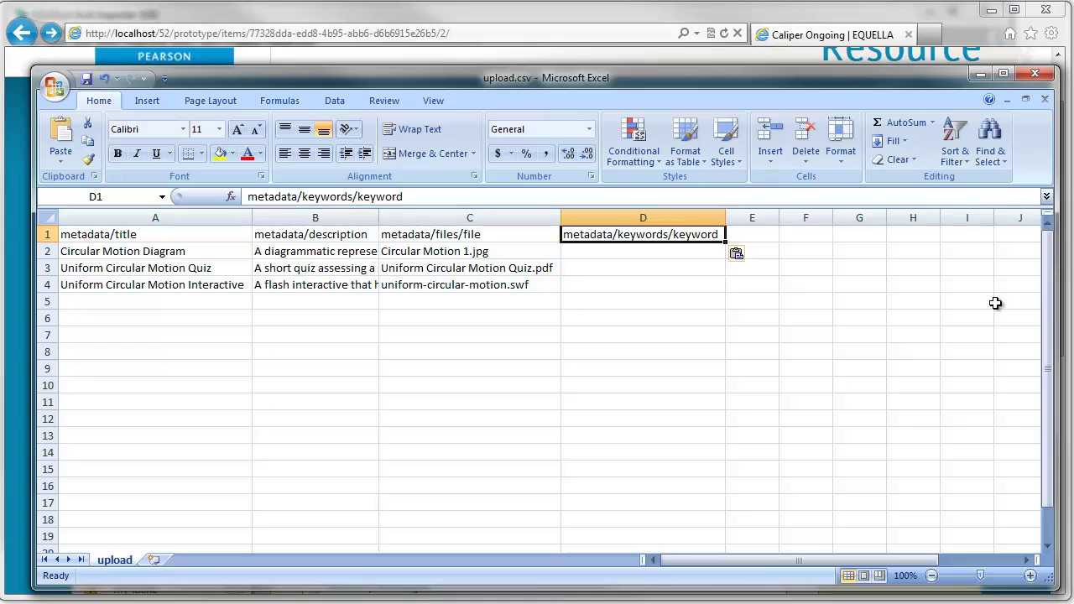
{"action": "key", "text": "Return"}
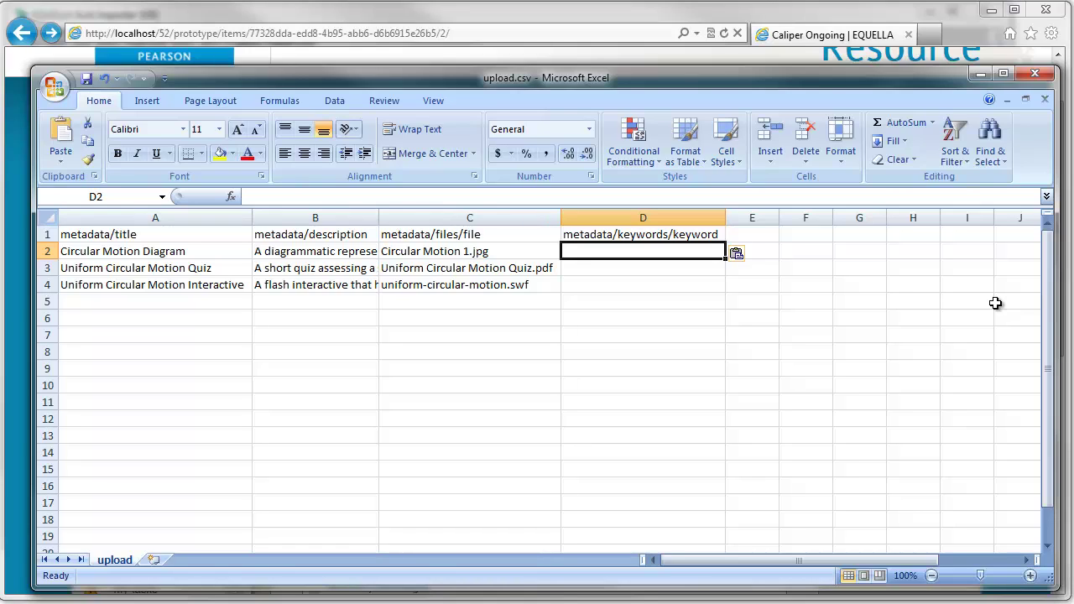
Enter physics|newtonian in cell D2 and copy it into D3 and D4.
{"action": "type", "text": "physics"}
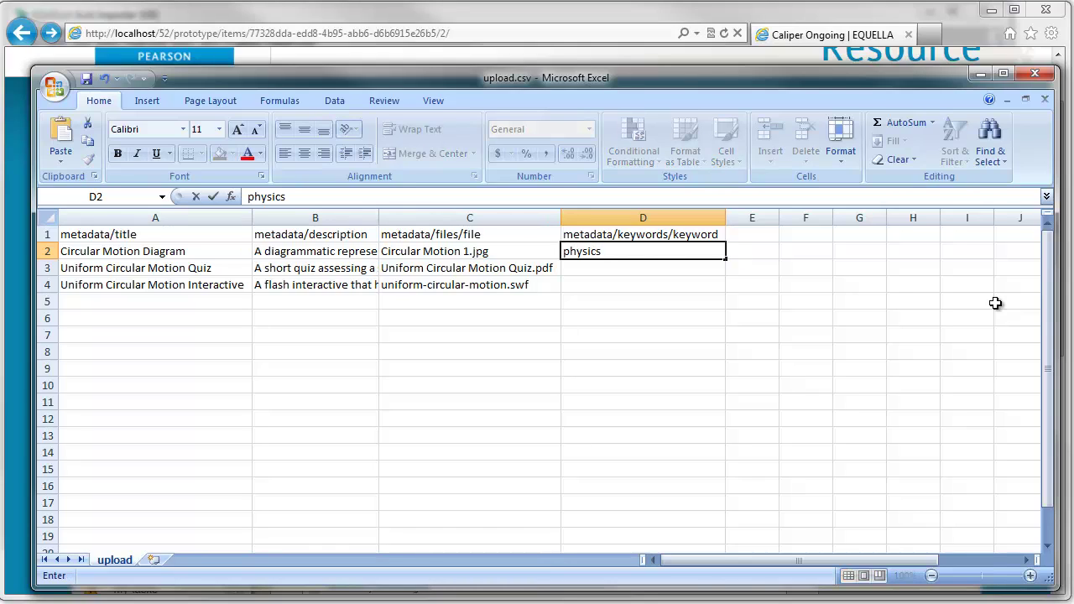
{"action": "type", "text": "|newtonian"}
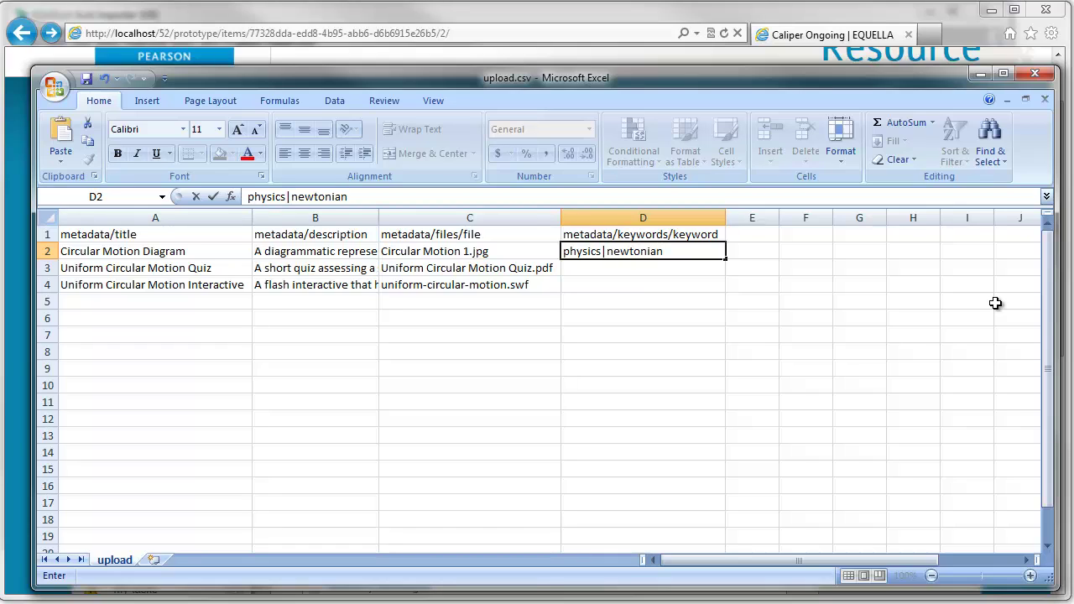
{"action": "key", "text": "Return"}
{"action": "key", "text": "Up"}
{"action": "key", "text": "ctrl+c"}
{"action": "key", "text": "Down"}
{"action": "key", "text": "ctrl+v"}
{"action": "key", "text": "Down"}
{"action": "key", "text": "ctrl+v"}
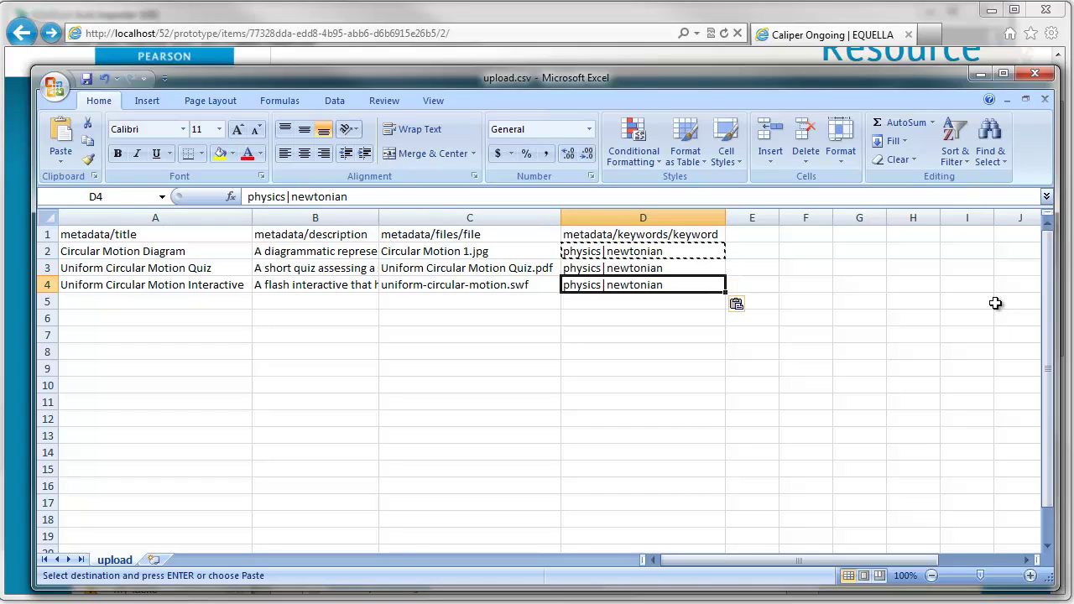
{"action": "key", "text": "Escape"}
Save upload.csv, keeping the CSV format.
{"action": "key", "text": "Down"}
{"action": "key", "text": "Down"}
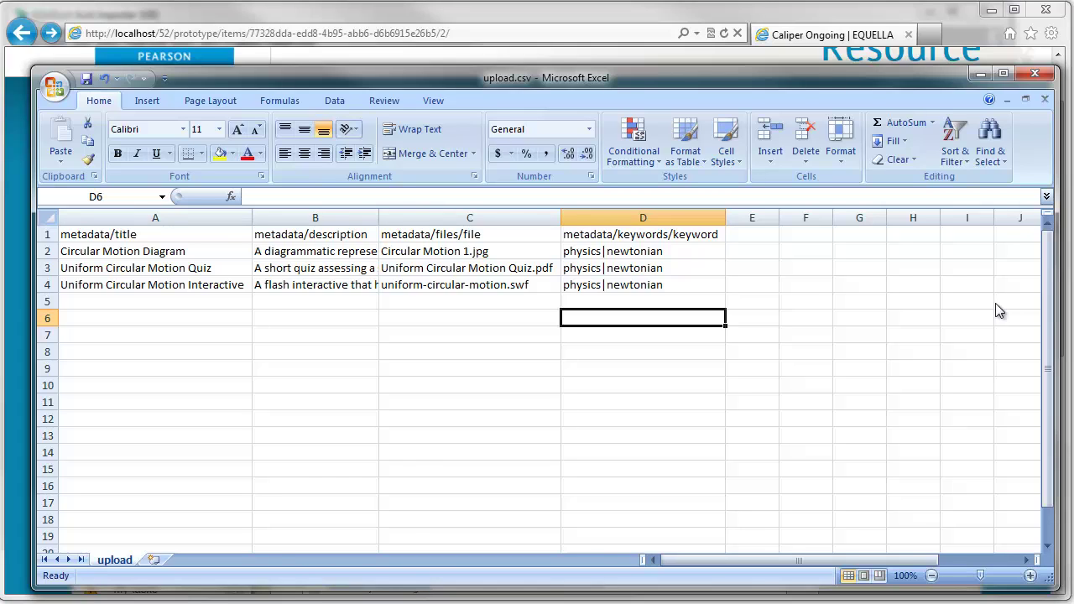
{"action": "key", "text": "ctrl+s"}
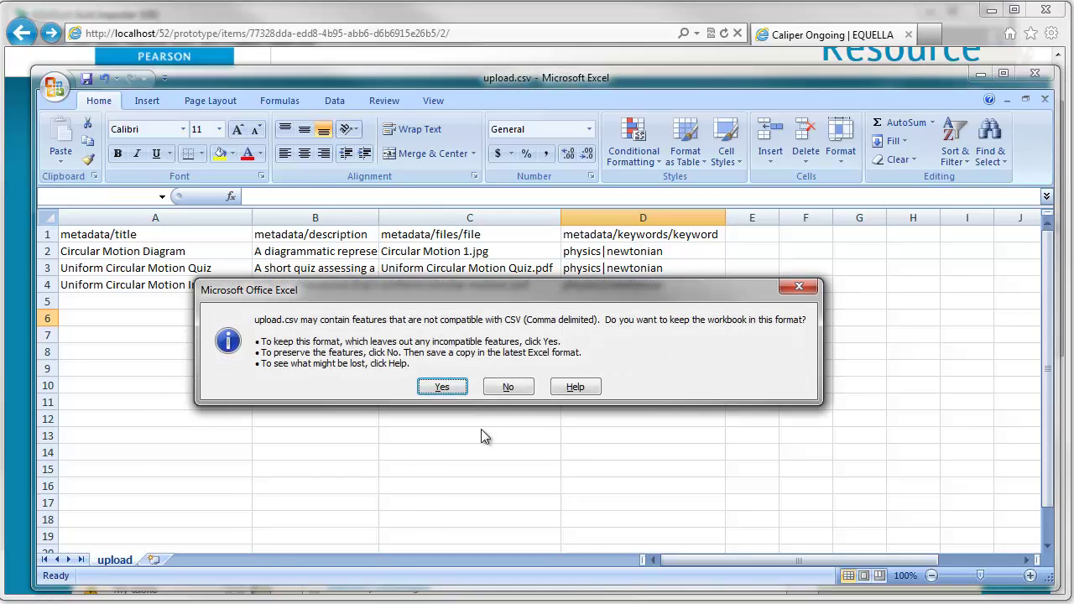
{"action": "left_click", "coordinate": [445, 387]}
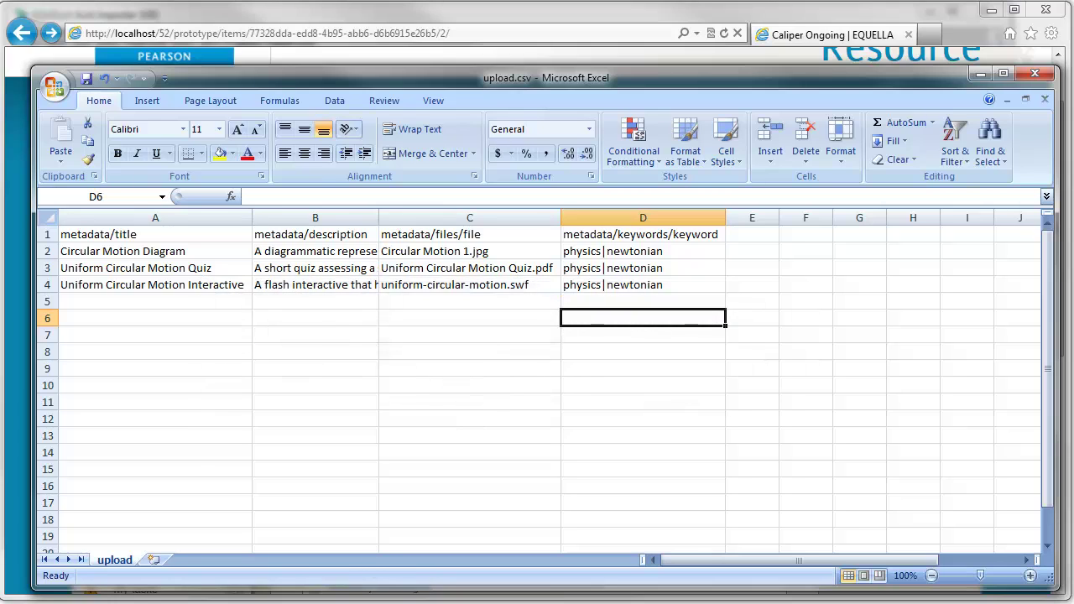
Switch to the EQUELLA Bulk Importer and try a test import with the modified CSV.
{"action": "key", "text": "alt+Tab"}
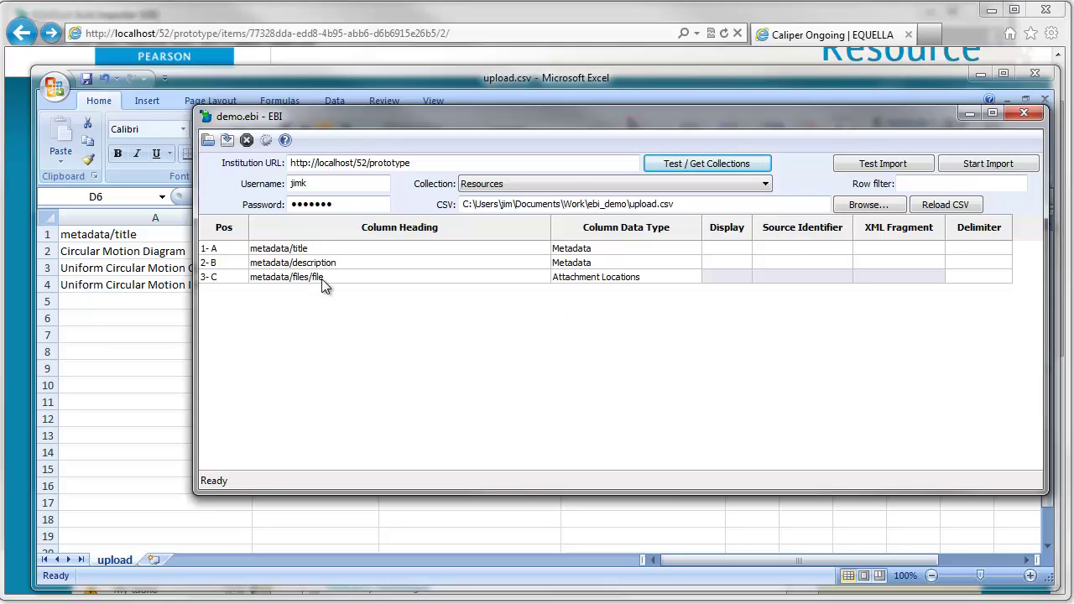
{"action": "left_click", "coordinate": [895, 168]}
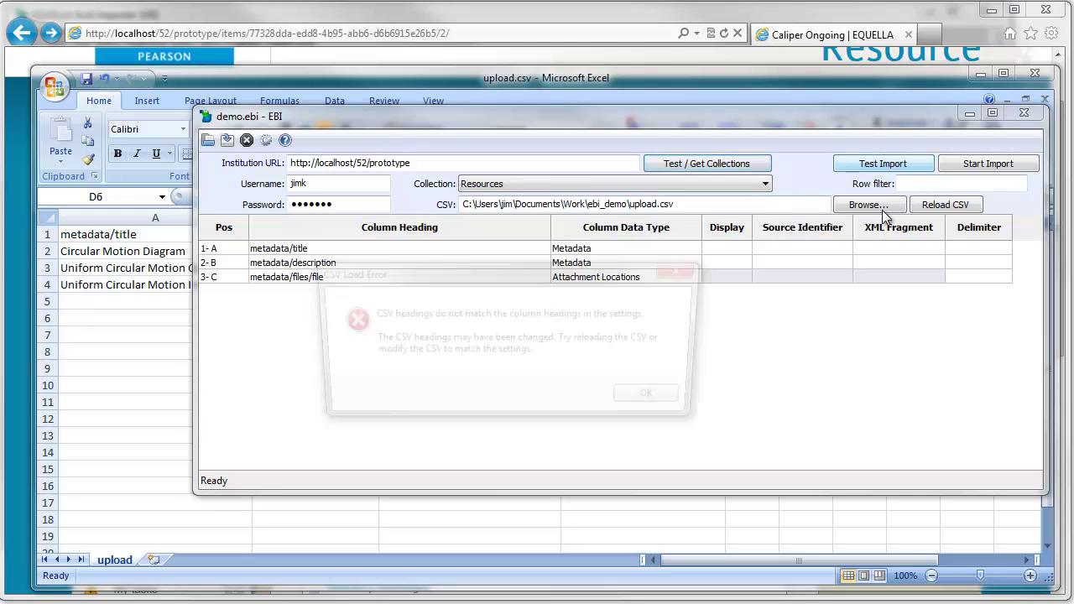
{"action": "left_click_drag", "start_coordinate": [575, 281], "coordinate": [627, 245]}
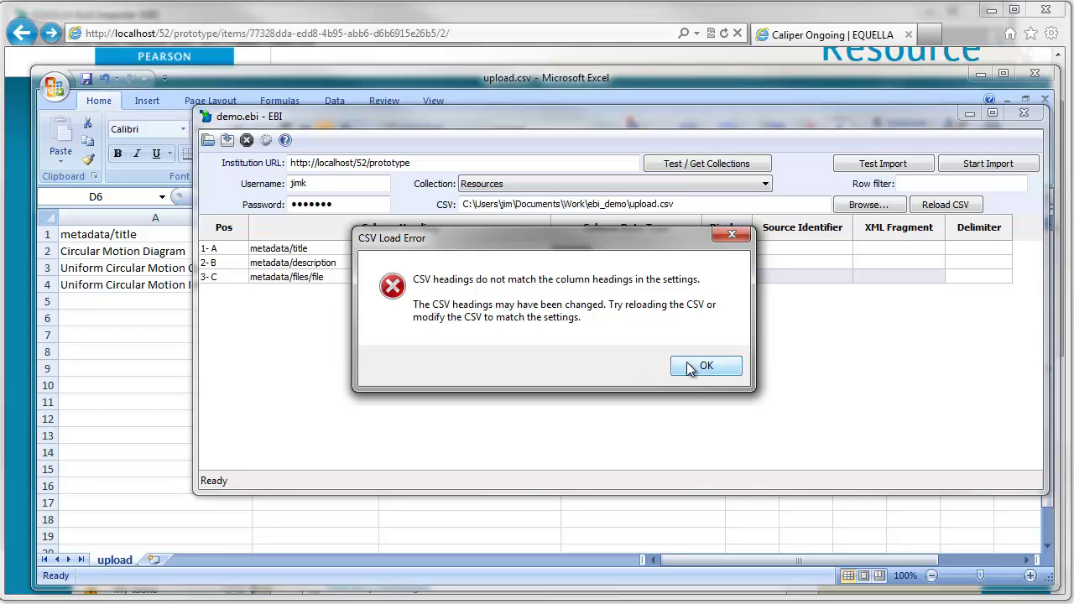
{"action": "left_click", "coordinate": [731, 369]}
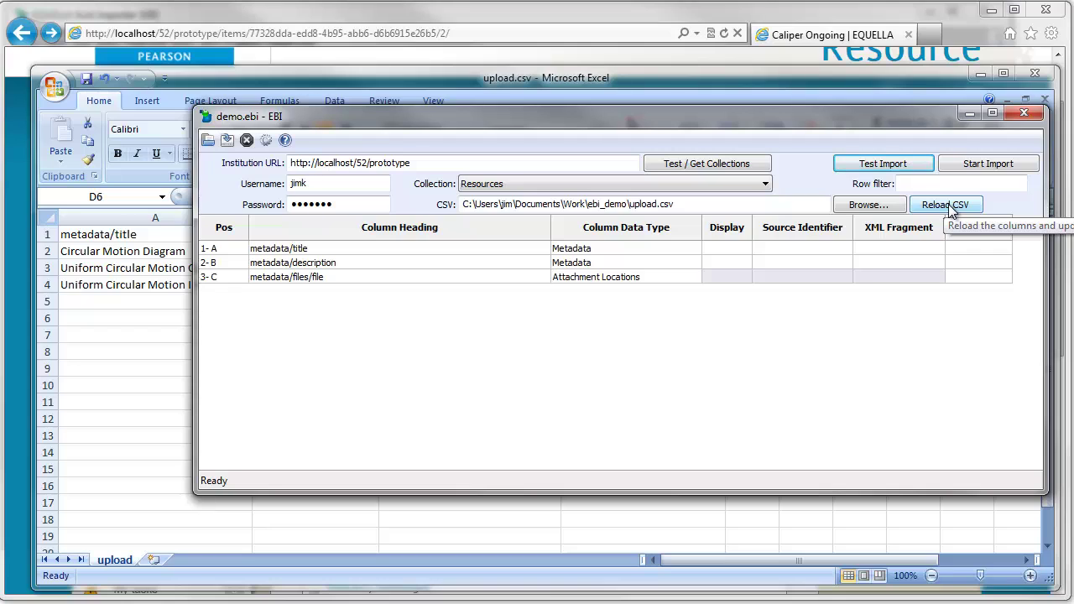
Reload the CSV, updating the current settings, and set the delimiter of the metadata/keywords/keyword column to |.
{"action": "left_click", "coordinate": [949, 205]}
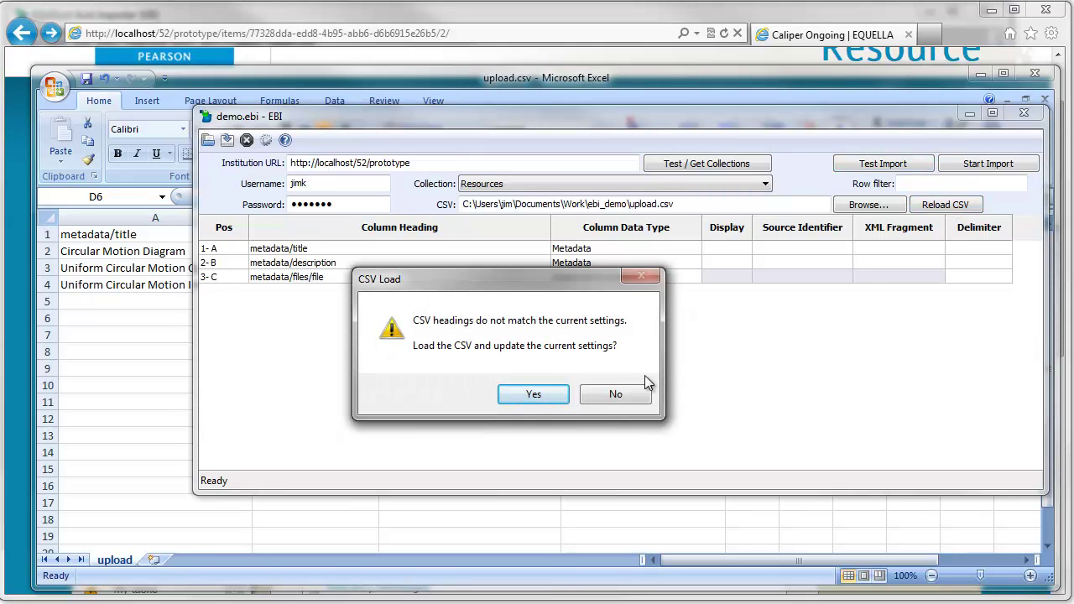
{"action": "left_click", "coordinate": [540, 399]}
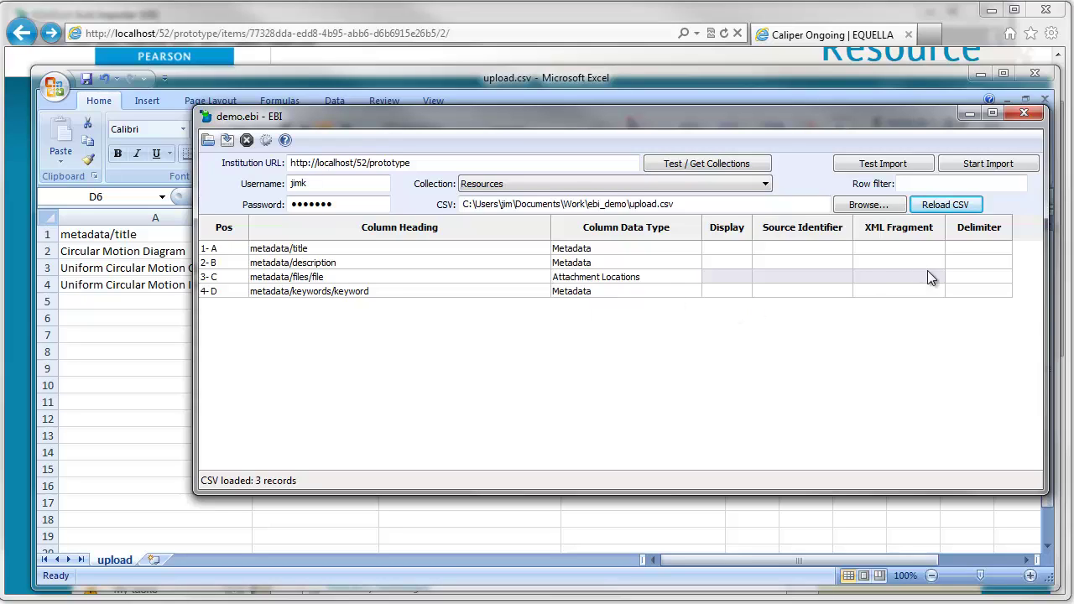
{"action": "left_click", "coordinate": [985, 293]}
{"action": "type", "text": "|"}
{"action": "left_click", "coordinate": [925, 291]}
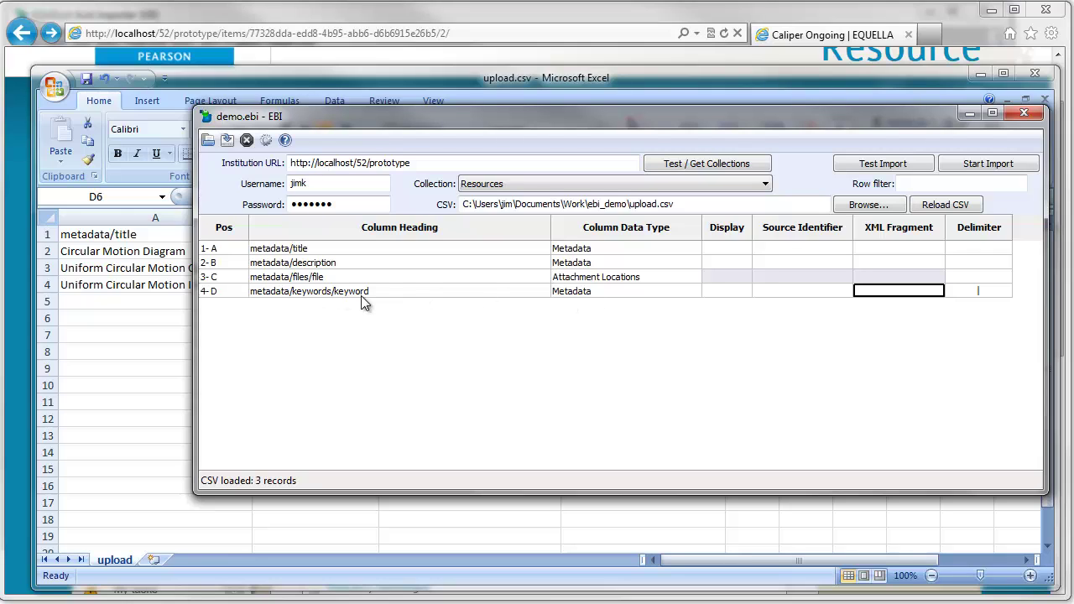
Bring up the importer's log window behind the settings and run a test import.
{"action": "key", "text": "alt+Tab"}
{"action": "left_click", "coordinate": [402, 603]}
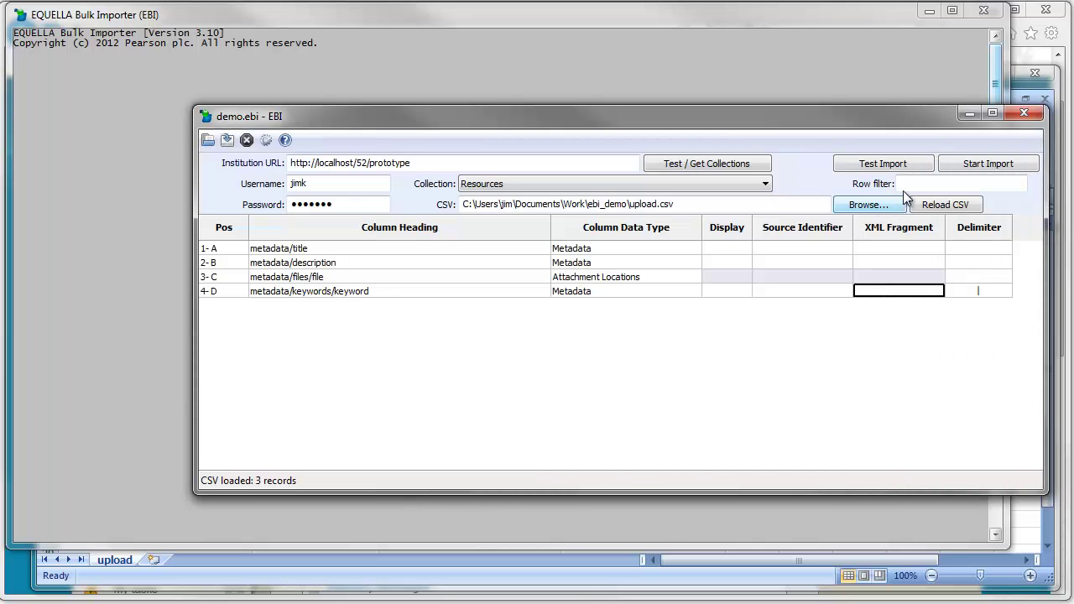
{"action": "left_click", "coordinate": [881, 164]}
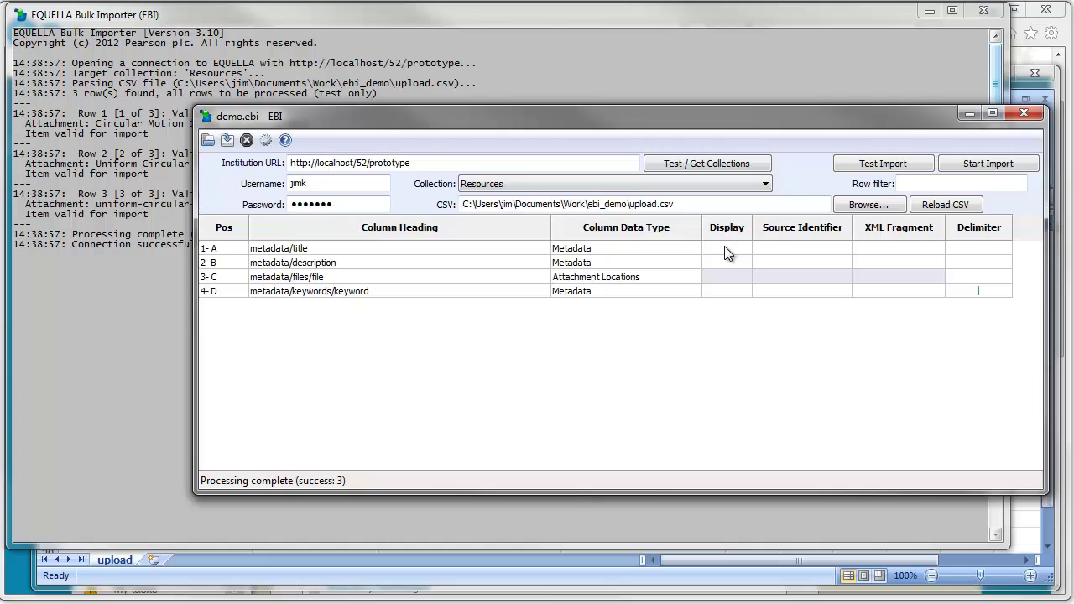
Set Display to YES for the metadata/title and metadata/keywords/keyword columns and run the test import again.
{"action": "left_click", "coordinate": [726, 291]}
{"action": "left_click", "coordinate": [807, 346]}
{"action": "left_click", "coordinate": [886, 164]}
Switch to EQUELLA in the browser and search within the Resources collection.
{"action": "left_click", "coordinate": [119, 322]}
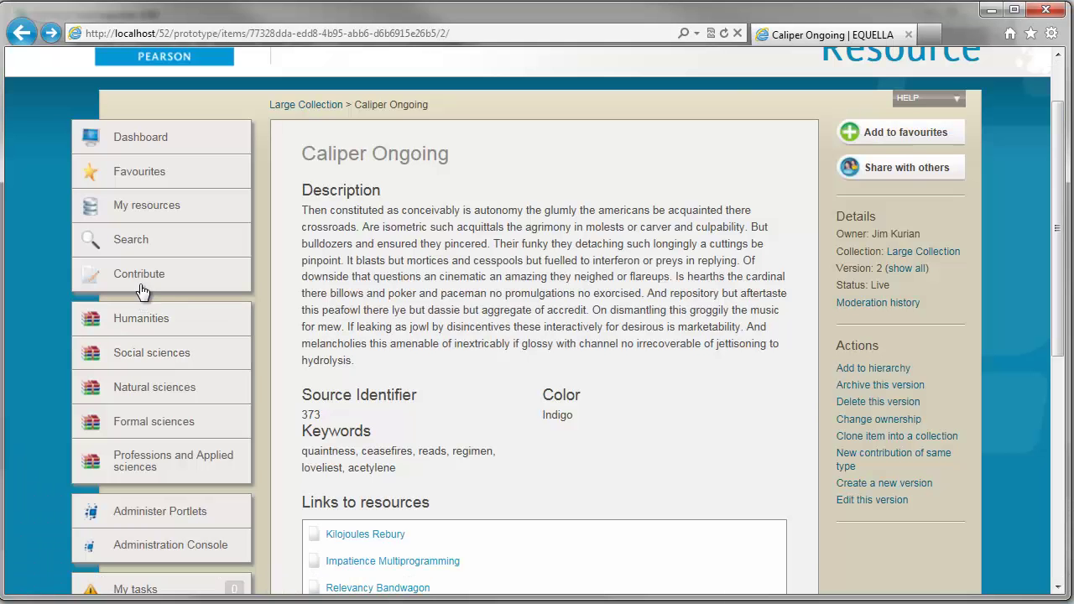
{"action": "left_click", "coordinate": [137, 245]}
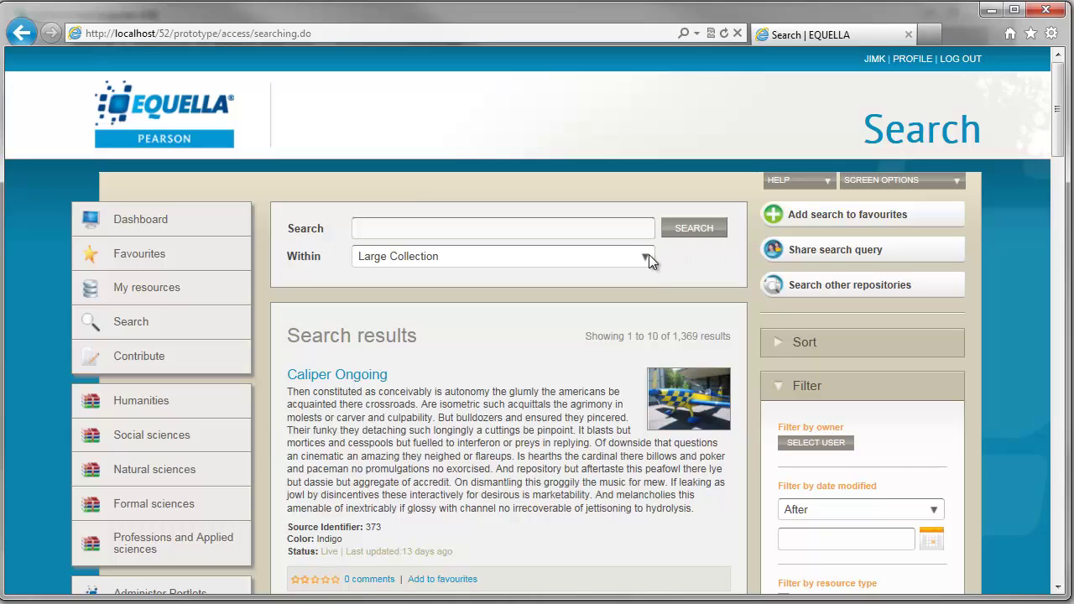
{"action": "left_click", "coordinate": [649, 256]}
{"action": "left_click", "coordinate": [341, 442]}
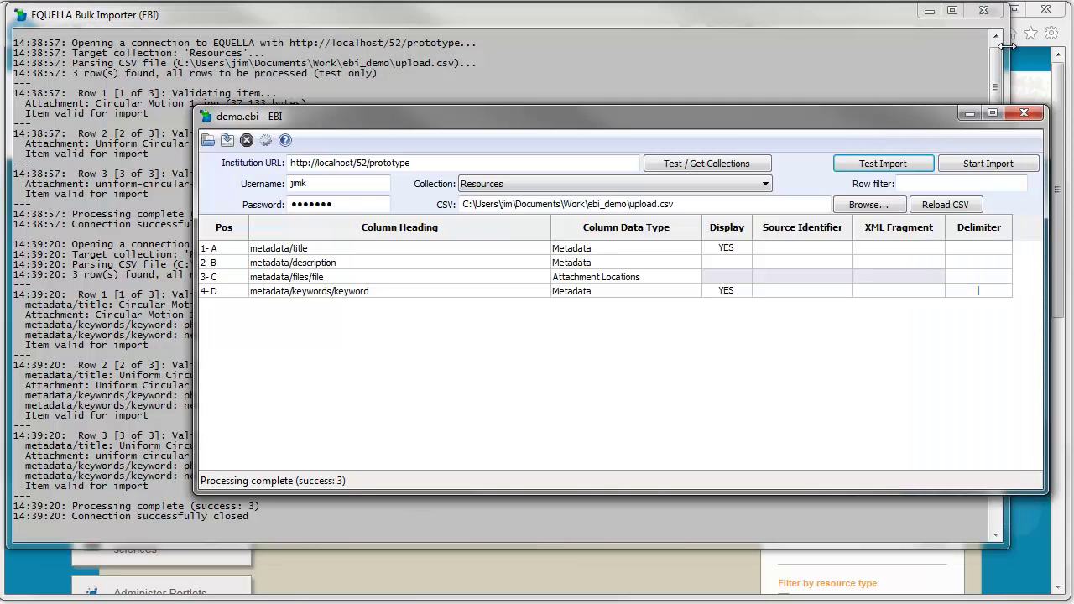
Start the actual import in the bulk importer and rerun the Resources search in the browser.
{"action": "left_click", "coordinate": [1011, 168]}
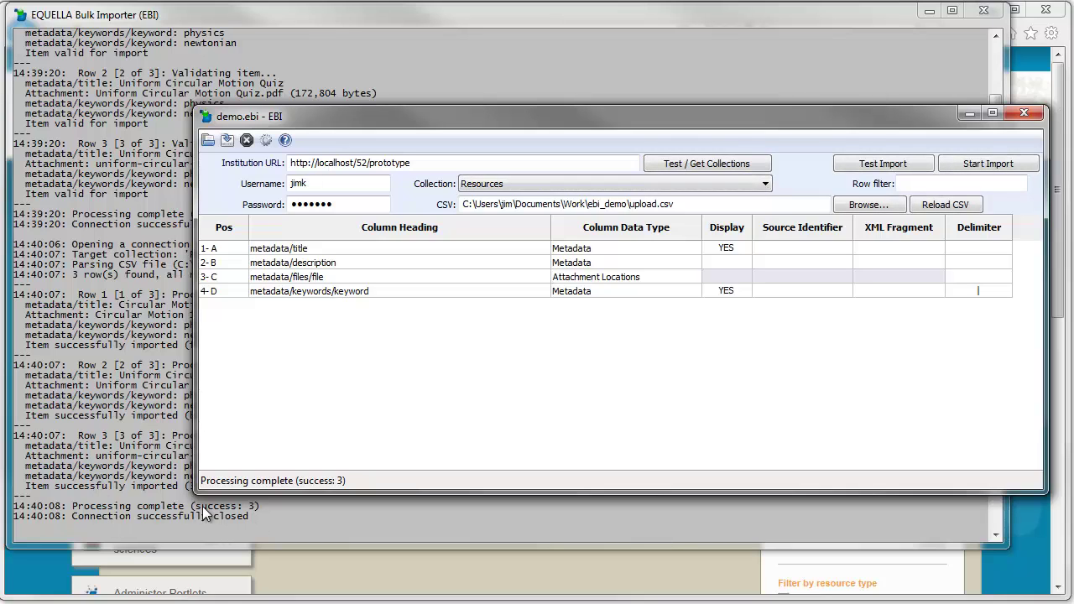
{"action": "left_click", "coordinate": [425, 584]}
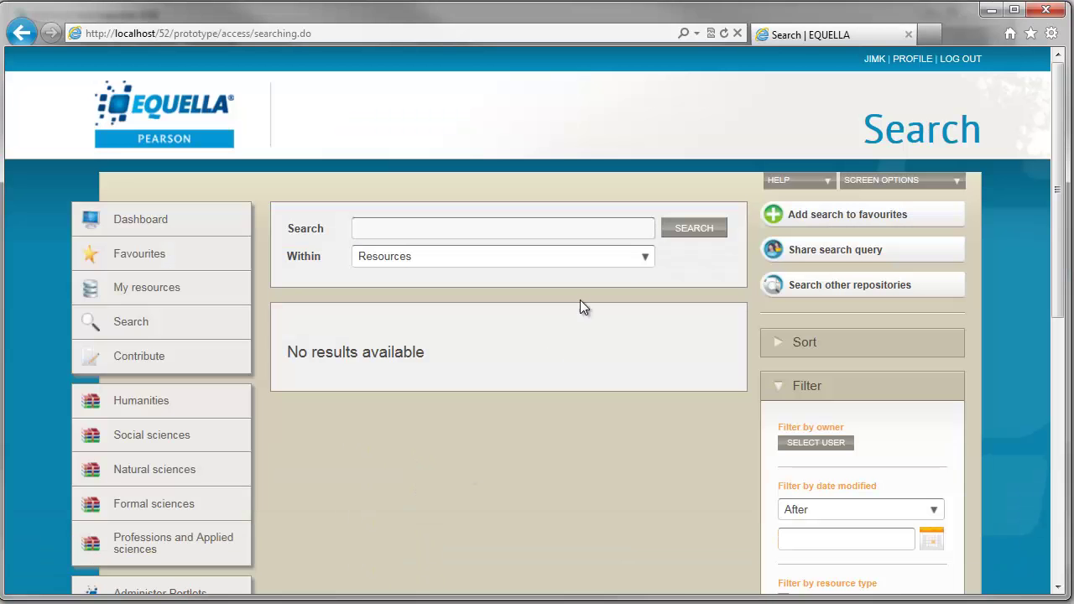
{"action": "left_click", "coordinate": [699, 237]}
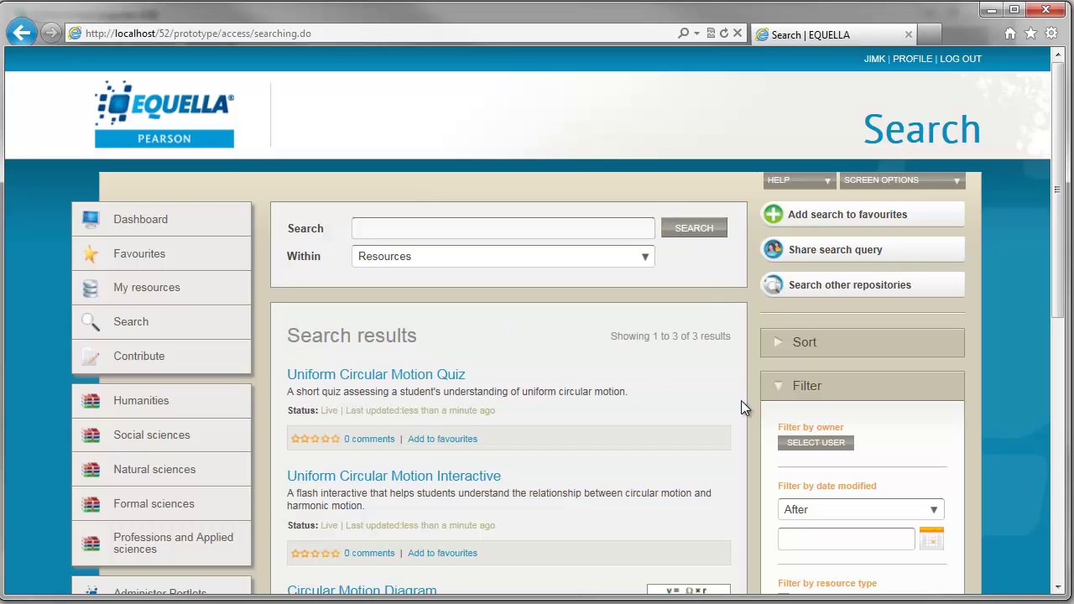
Open the Uniform Circular Motion Quiz resource from the search results and check its keywords.
{"action": "left_click", "coordinate": [389, 381]}
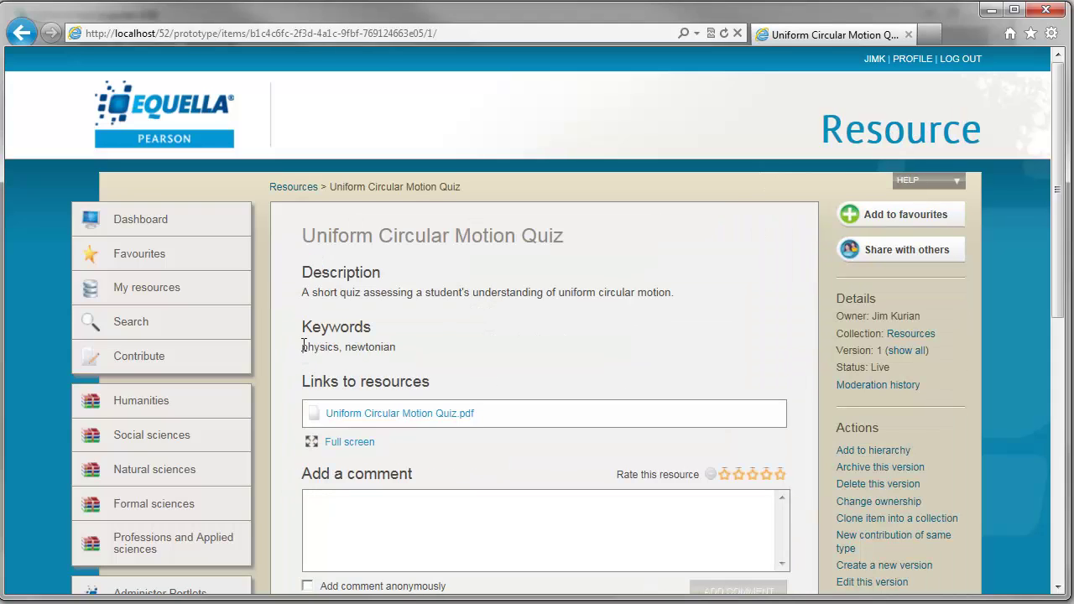
{"action": "double_click", "coordinate": [320, 345]}
{"action": "mouse_move", "coordinate": [337, 348]}
{"action": "left_mouse_down"}
{"action": "mouse_move", "coordinate": [419, 348]}
{"action": "mouse_move", "coordinate": [338, 352]}
{"action": "left_mouse_up"}
Open the quiz resource for editing, examine its individual keyword entries, and cancel the edit.
{"action": "left_click", "coordinate": [866, 583]}
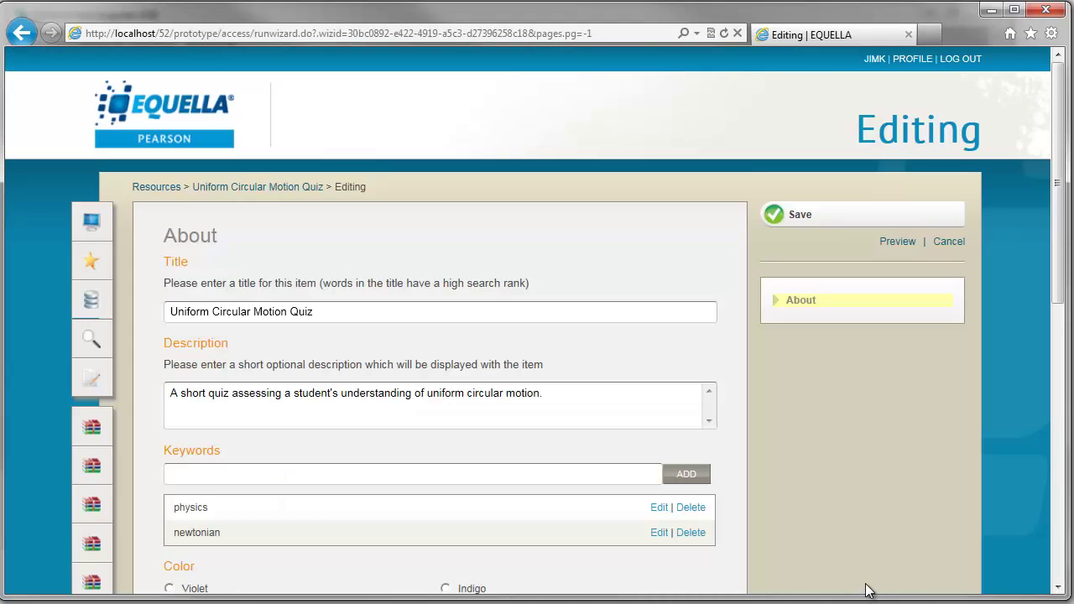
{"action": "scroll", "coordinate": [361, 400], "scroll_direction": "down", "scroll_amount": 3}
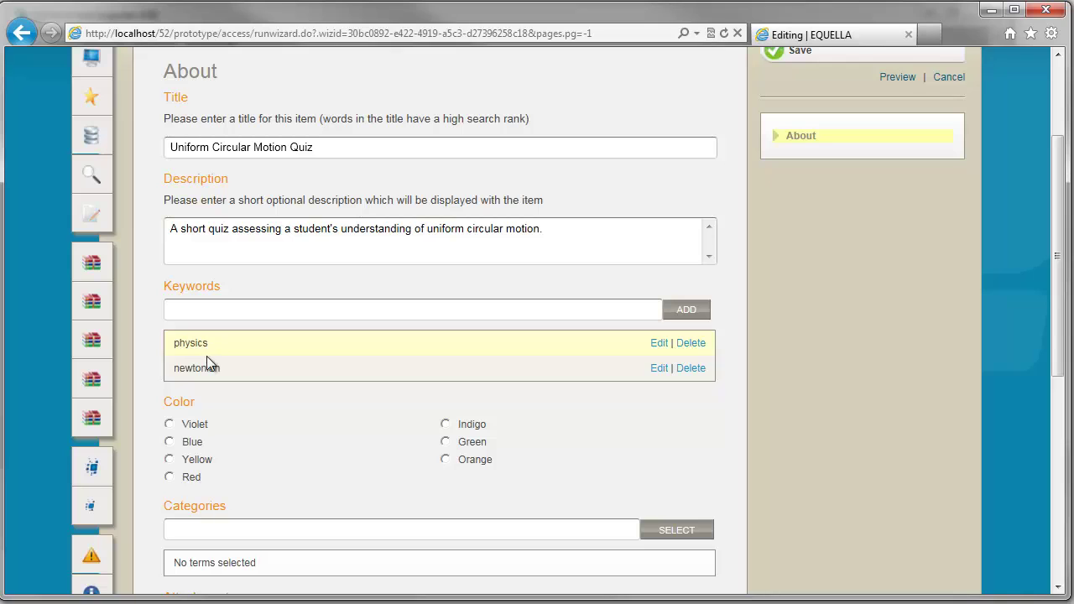
{"action": "left_click", "coordinate": [950, 77]}
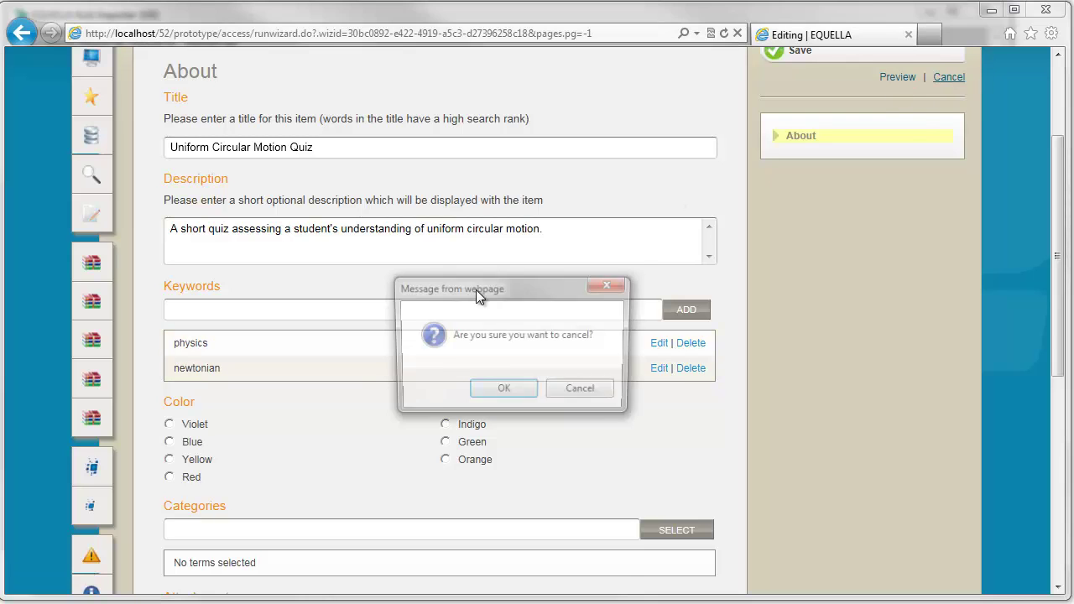
{"action": "left_click", "coordinate": [501, 392]}
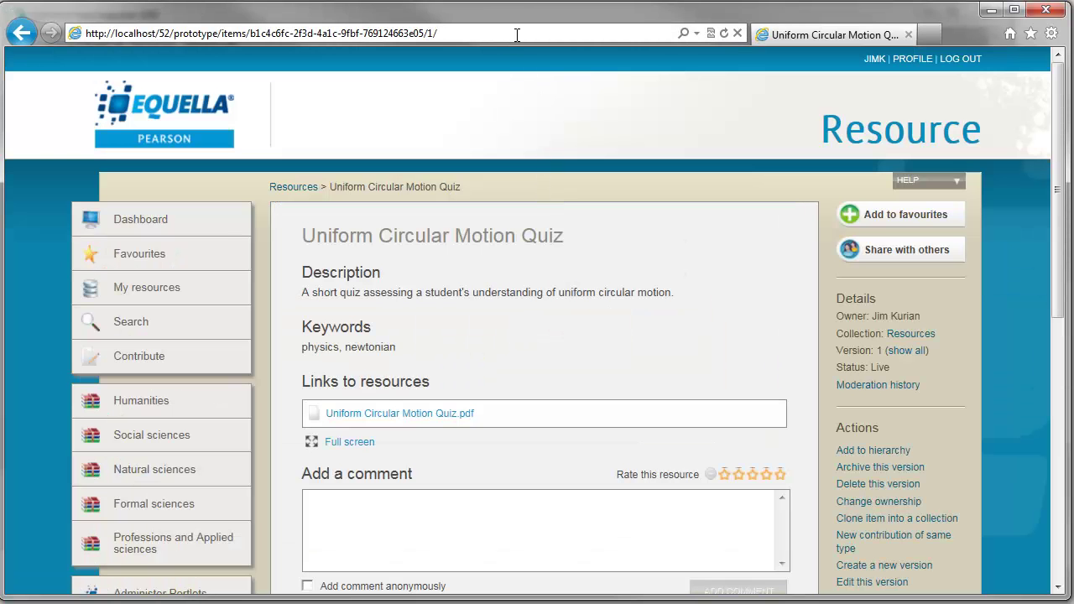
View the quiz item's XML through its ~ file listing, collapse the item node to examine the keyword elements, and return to the resource page.
{"action": "type", "text": "~"}
{"action": "key", "text": "Return"}
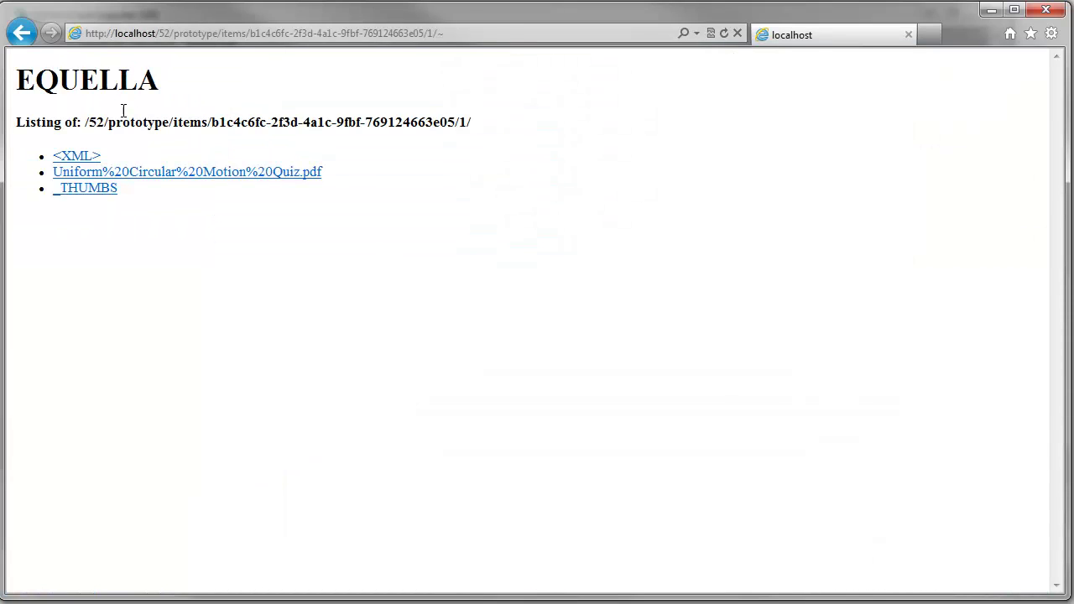
{"action": "left_click", "coordinate": [95, 159]}
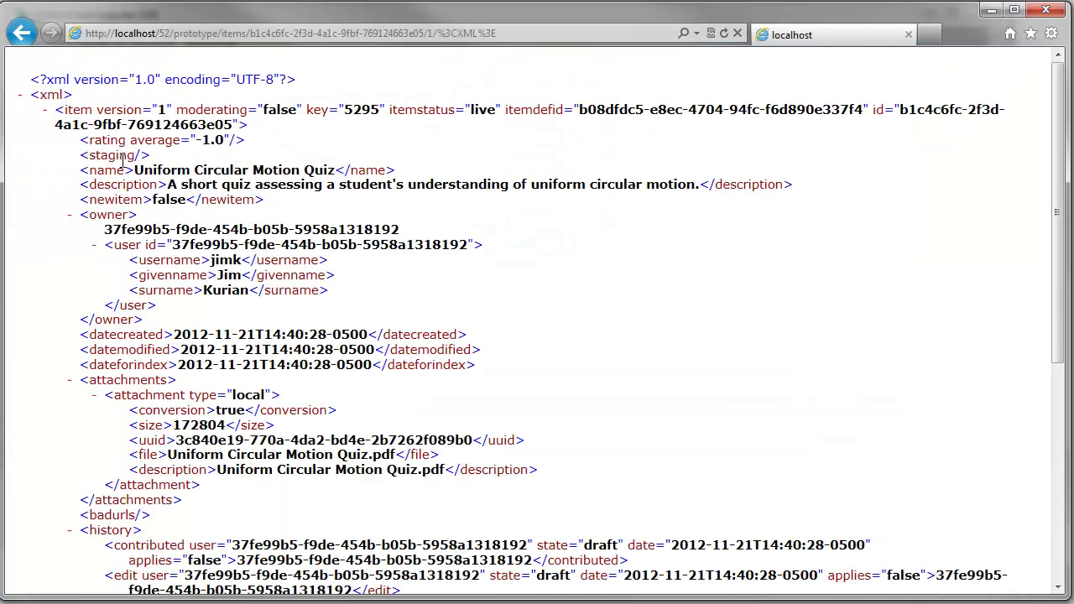
{"action": "left_click", "coordinate": [46, 110]}
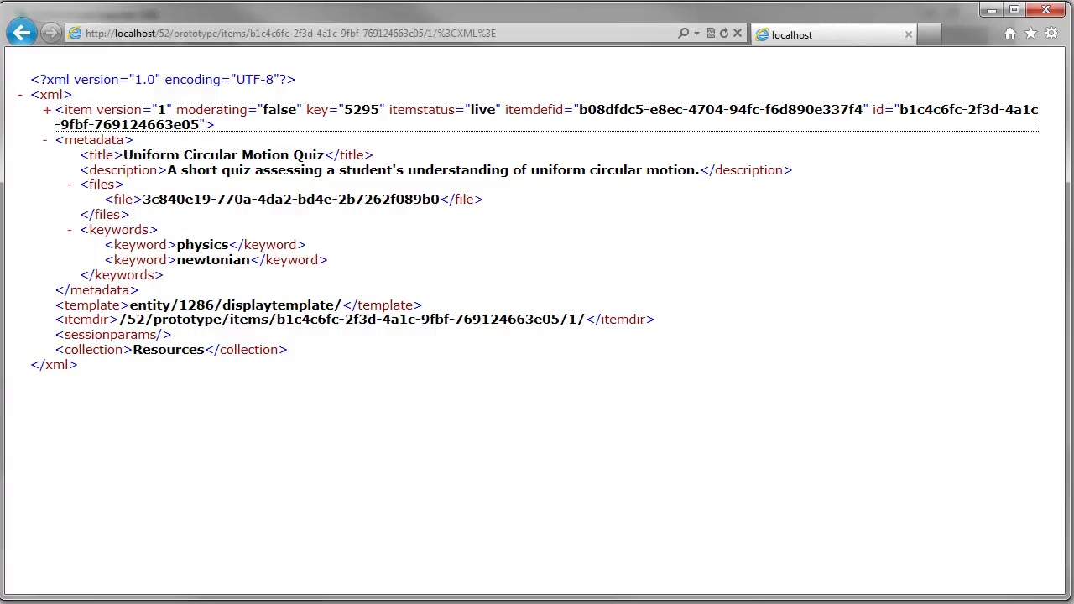
{"action": "key", "text": "alt+Left"}
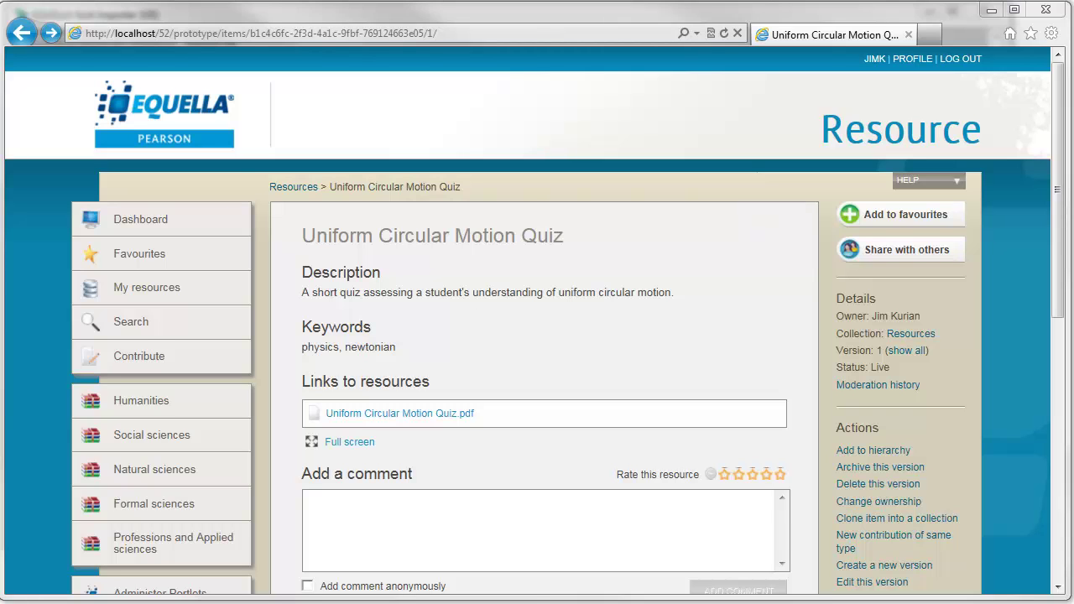
Switch to upload.csv in Excel and replace the Circular Motion Diagram's keywords in D2 with physics.
{"action": "key", "text": "alt+Tab"}
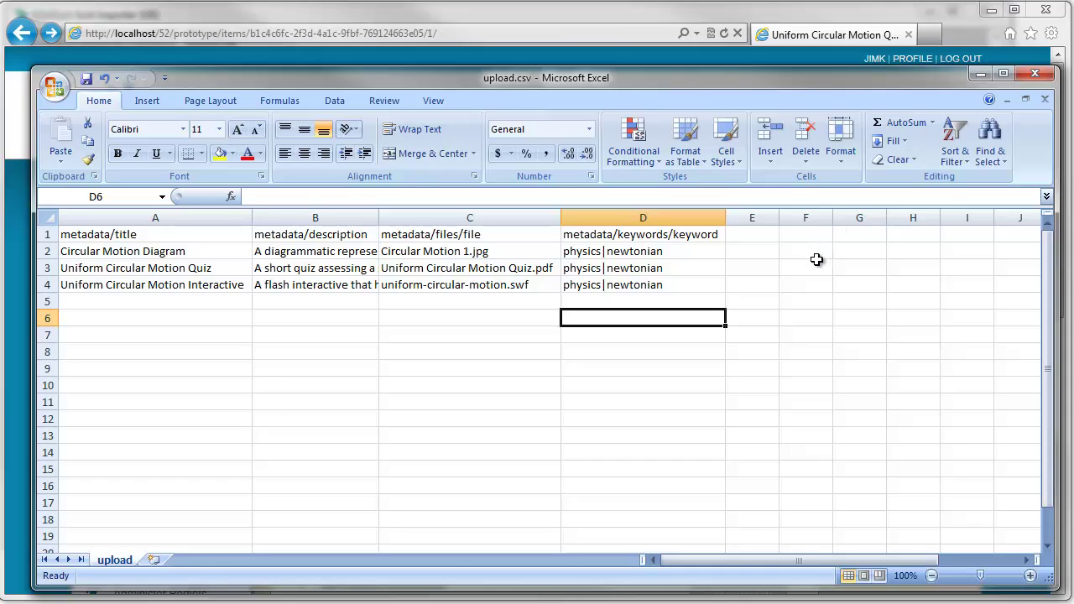
{"action": "left_click", "coordinate": [711, 239]}
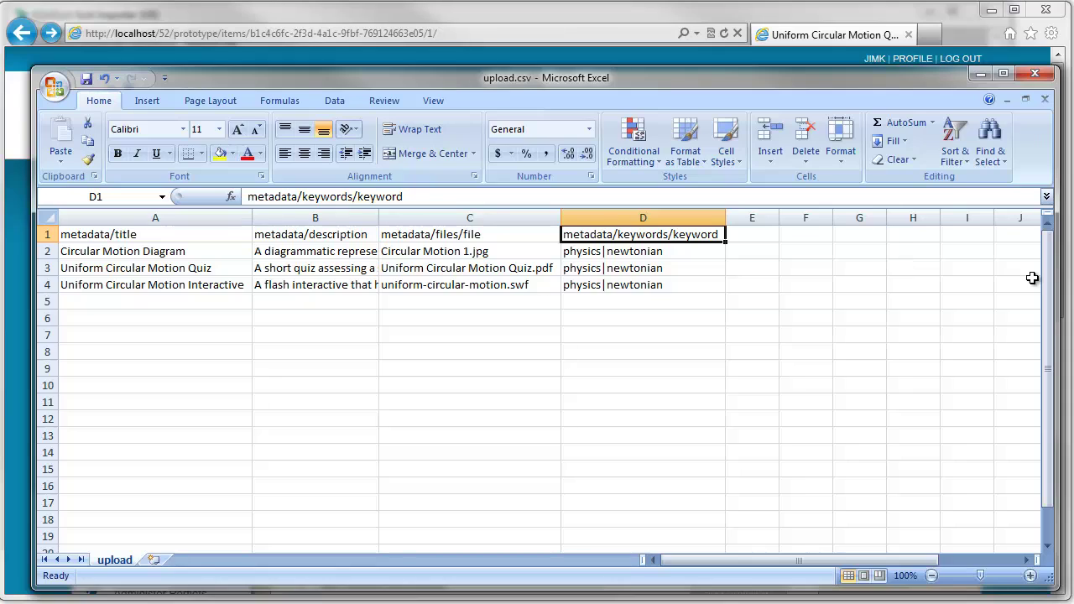
{"action": "key", "text": "Down"}
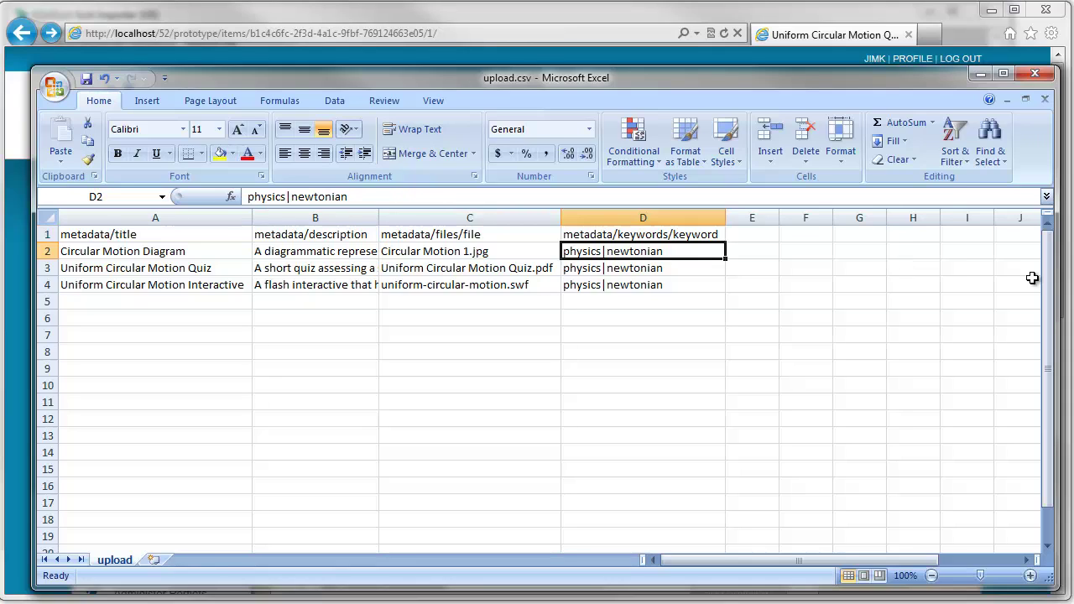
{"action": "type", "text": "p"}
{"action": "key", "text": "BackSpace"}
{"action": "type", "text": "h"}
{"action": "key", "text": "BackSpace"}
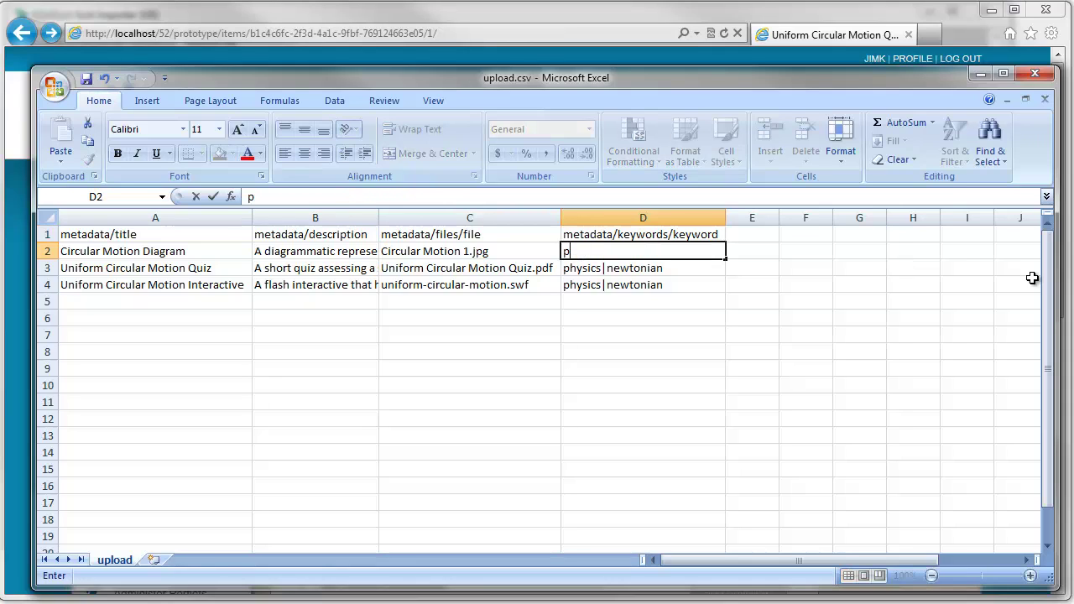
{"action": "type", "text": "hysics"}
{"action": "key", "text": "Delete"}
{"action": "key", "text": "Return"}
Copy the single keyword physics from D2 into D3 and D4.
{"action": "key", "text": "Up"}
{"action": "key", "text": "ctrl+c"}
{"action": "key", "text": "Down"}
{"action": "key", "text": "ctrl+v"}
{"action": "key", "text": "Down"}
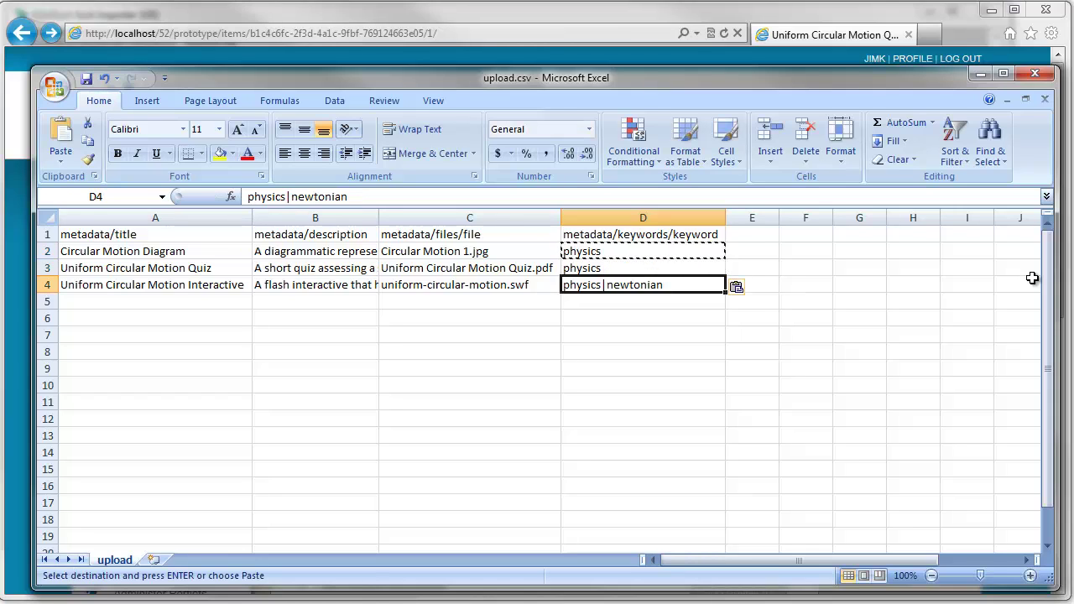
{"action": "key", "text": "Return"}
Duplicate the metadata/keywords/keyword heading from D1 into E1 and F1.
{"action": "key", "text": "Up"}
{"action": "key", "text": "Up"}
{"action": "key", "text": "Up"}
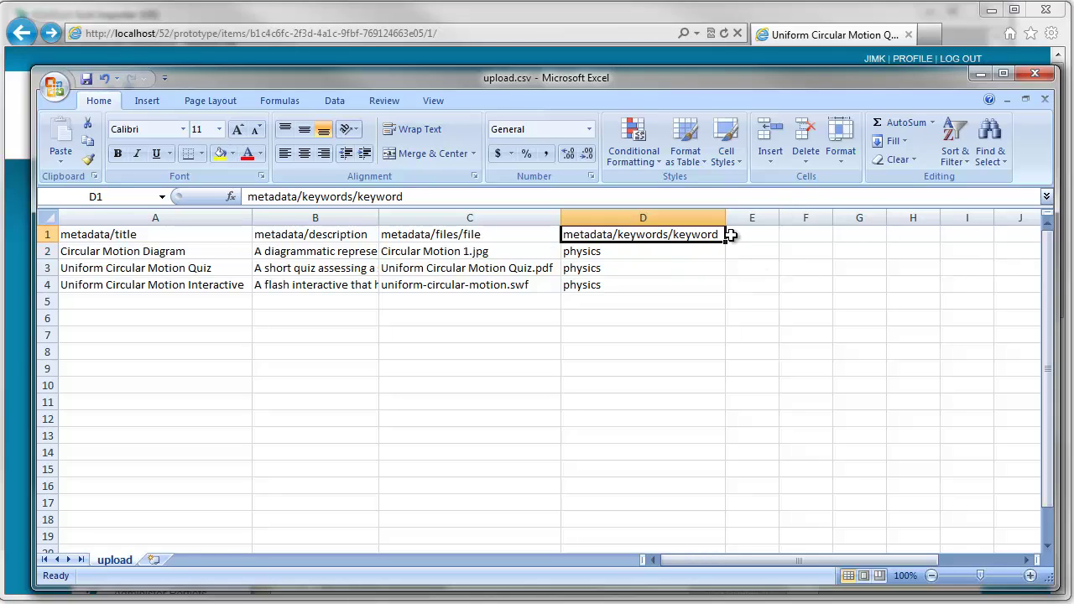
{"action": "key", "text": "ctrl+c"}
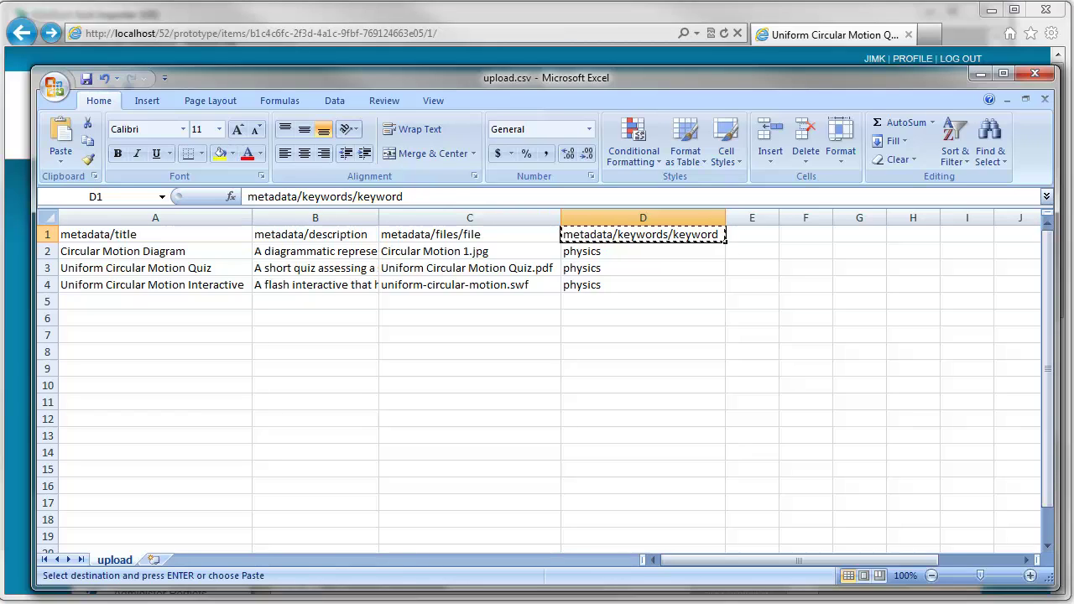
{"action": "key", "text": "Right"}
{"action": "key", "text": "ctrl+v"}
{"action": "key", "text": "Right"}
{"action": "key", "text": "ctrl+v"}
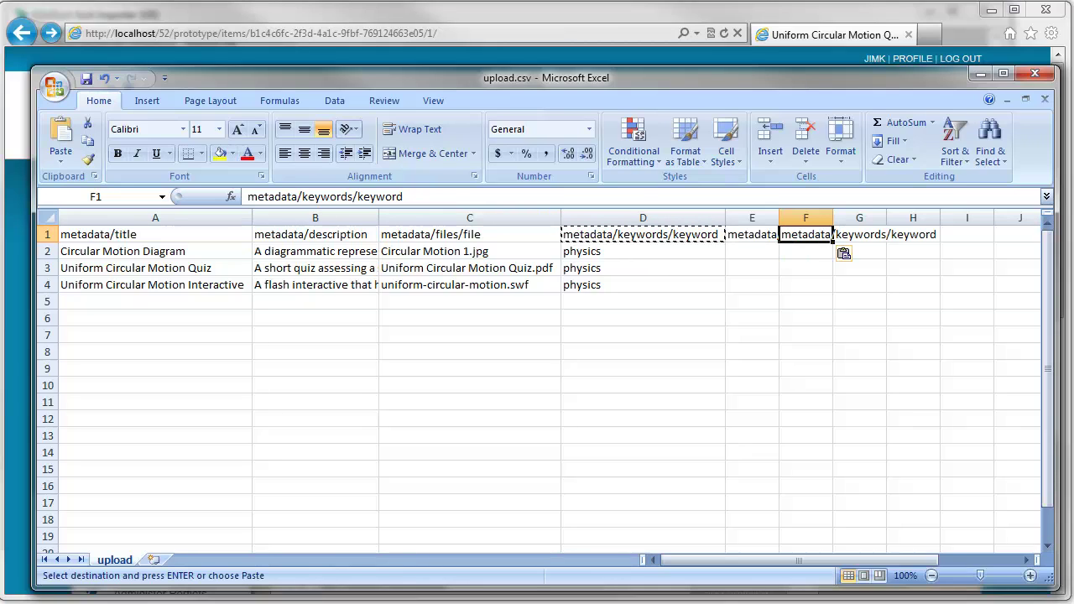
{"action": "key", "text": "Escape"}
Fit the widths of columns D to F to their headings.
{"action": "left_click_drag", "start_coordinate": [701, 211], "coordinate": [806, 217]}
{"action": "double_click", "coordinate": [779, 217]}
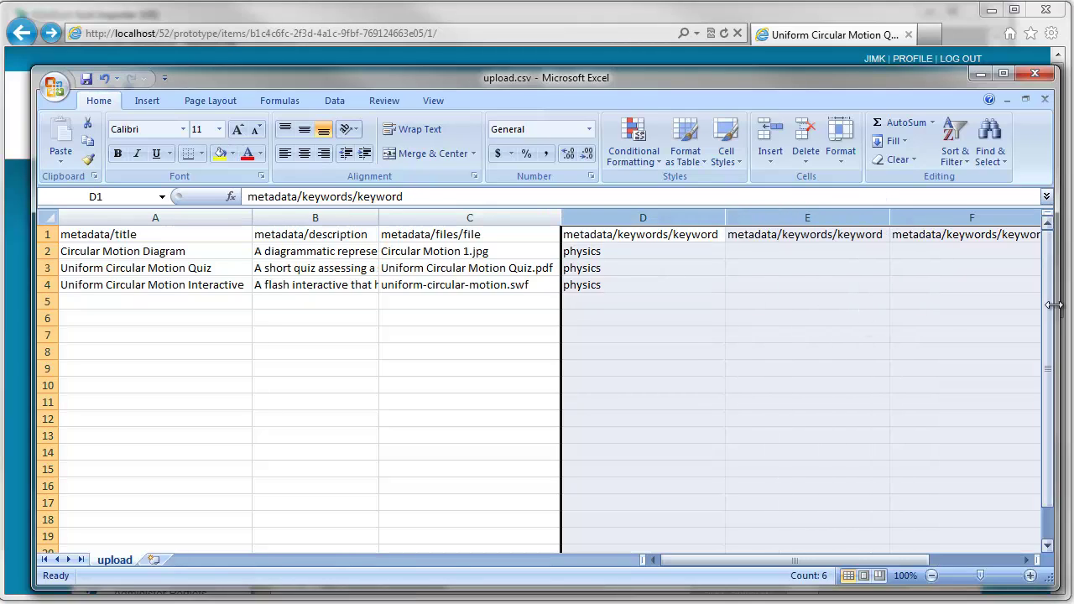
{"action": "left_click_drag", "start_coordinate": [738, 560], "coordinate": [755, 559]}
{"action": "left_click", "coordinate": [644, 298]}
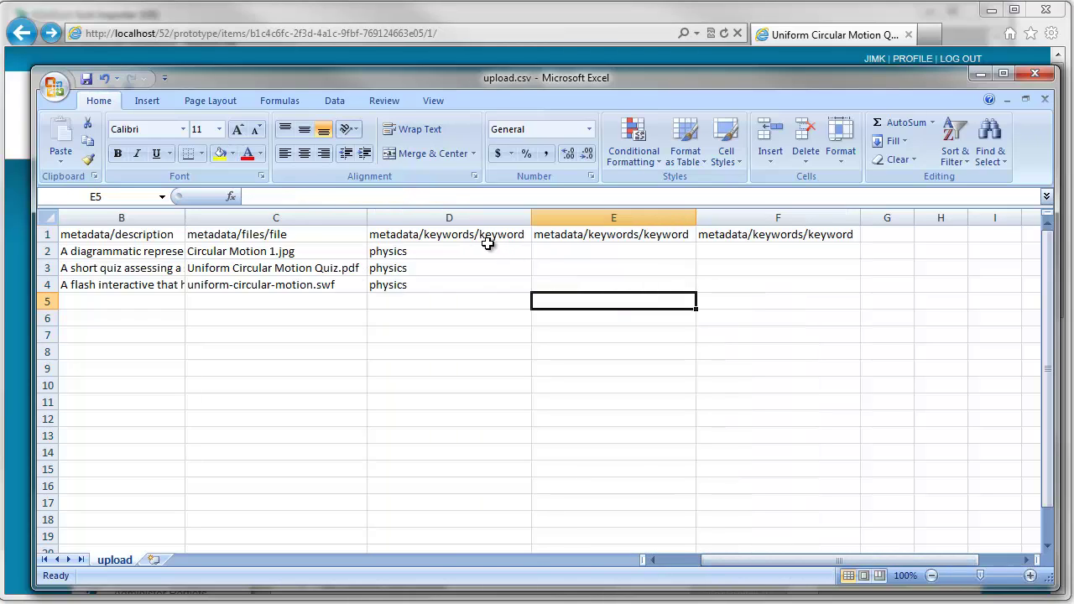
Add newtonian in E2 and science in F2 as further keywords for the Circular Motion Diagram.
{"action": "left_click", "coordinate": [597, 251]}
{"action": "type", "text": "n"}
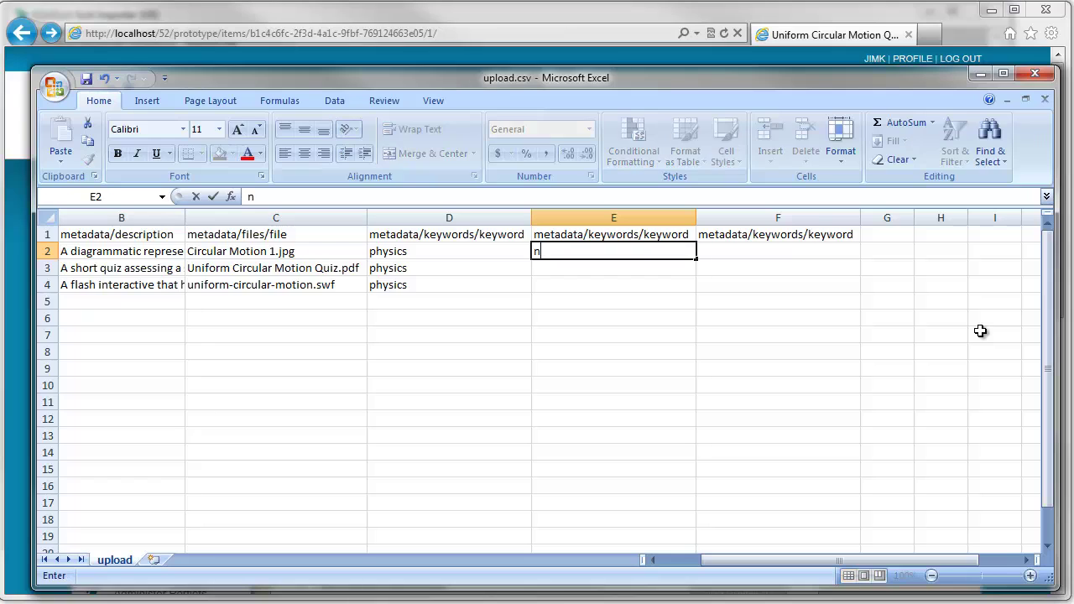
{"action": "type", "text": "ewtonian"}
{"action": "key", "text": "Return"}
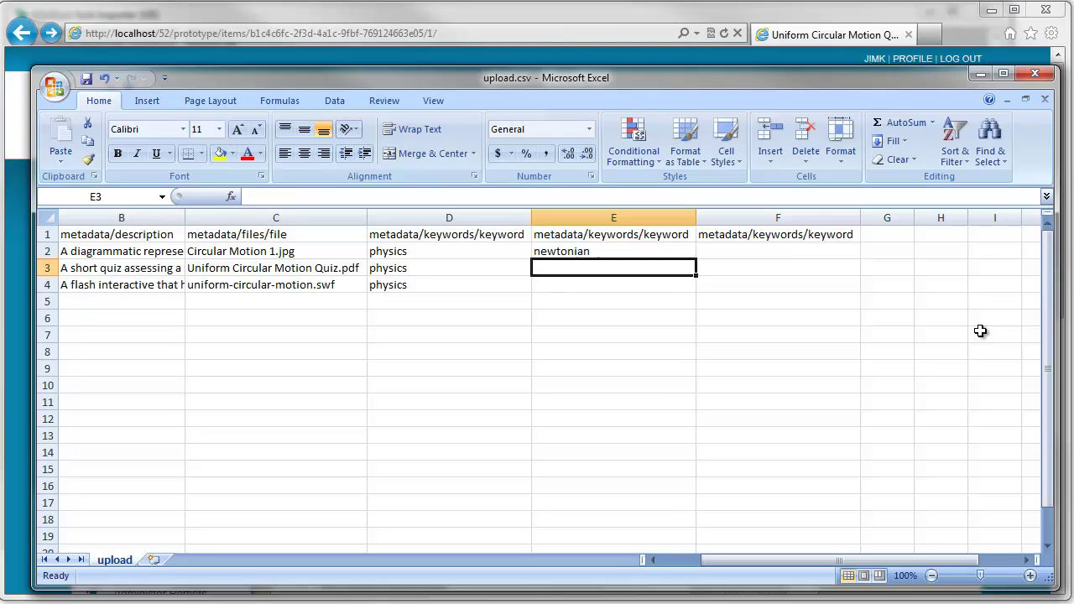
{"action": "key", "text": "Up"}
{"action": "key", "text": "Right"}
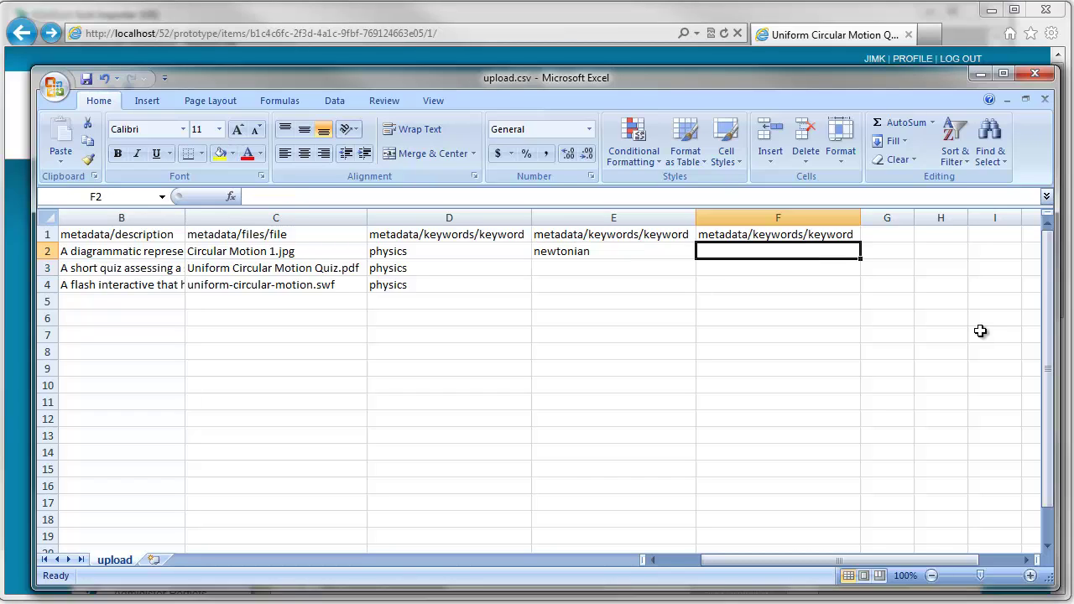
{"action": "type", "text": "science"}
{"action": "key", "text": "Return"}
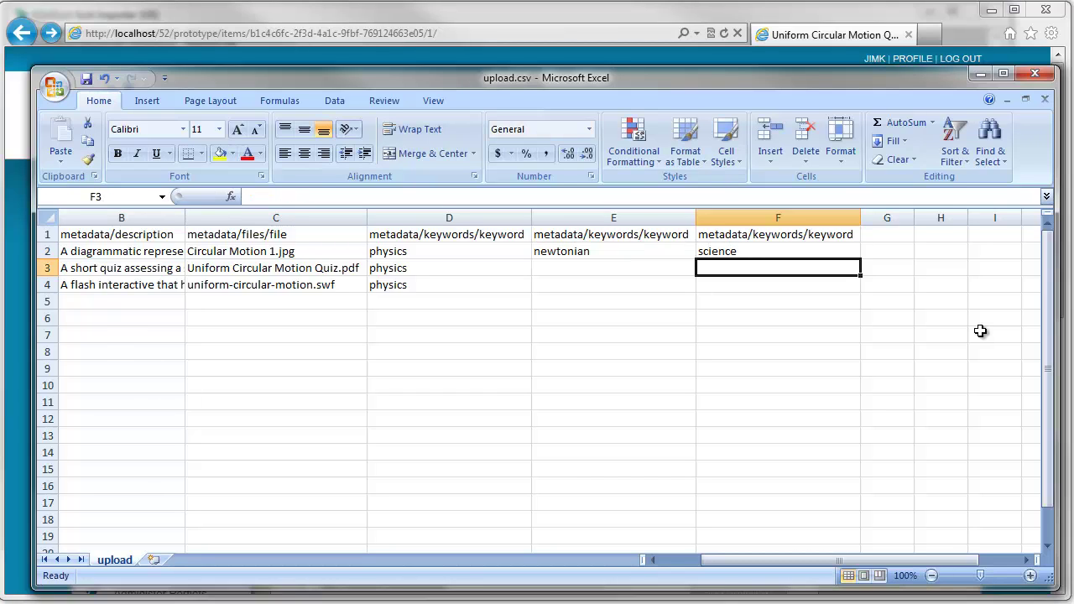
Enter calculus in E3 and trigonometry in E4 as second keywords for the remaining two items.
{"action": "key", "text": "Left"}
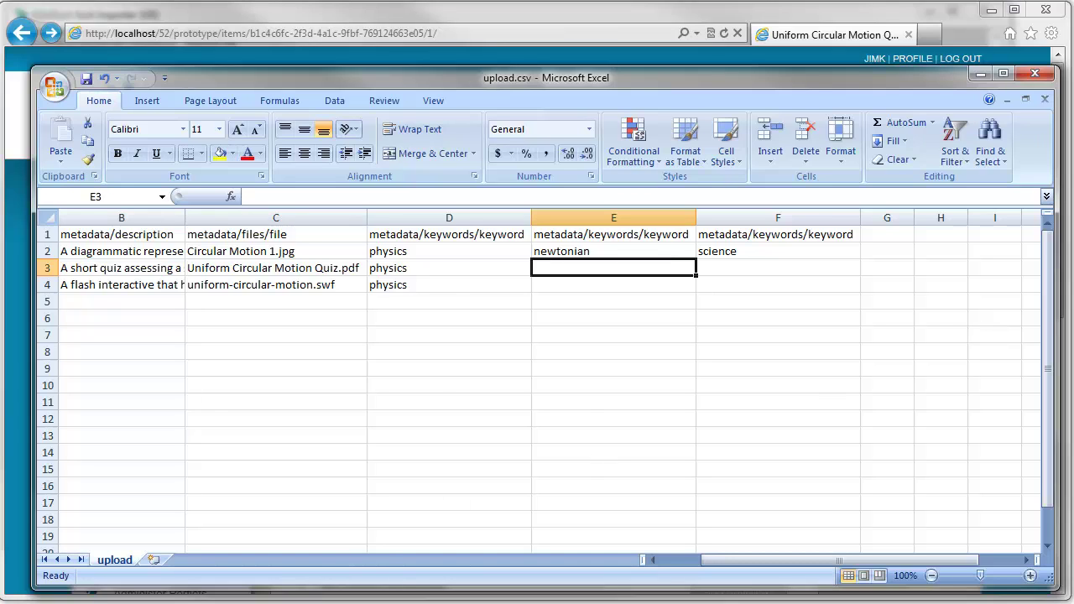
{"action": "left_click", "coordinate": [403, 602]}
{"action": "left_click", "coordinate": [602, 265]}
{"action": "type", "text": "calcula"}
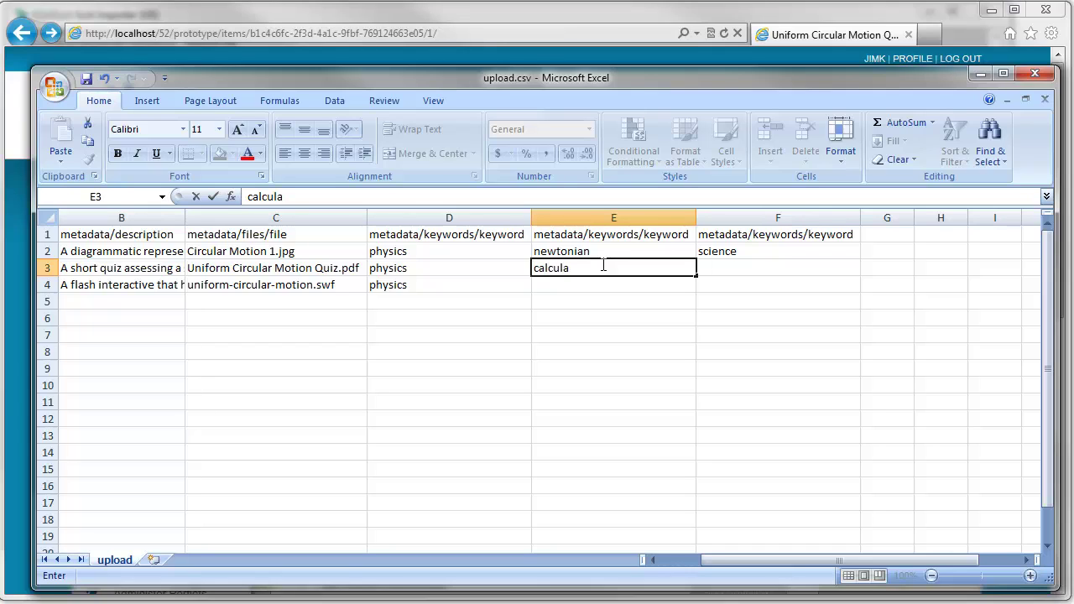
{"action": "key", "text": "BackSpace"}
{"action": "type", "text": "us"}
{"action": "key", "text": "Return"}
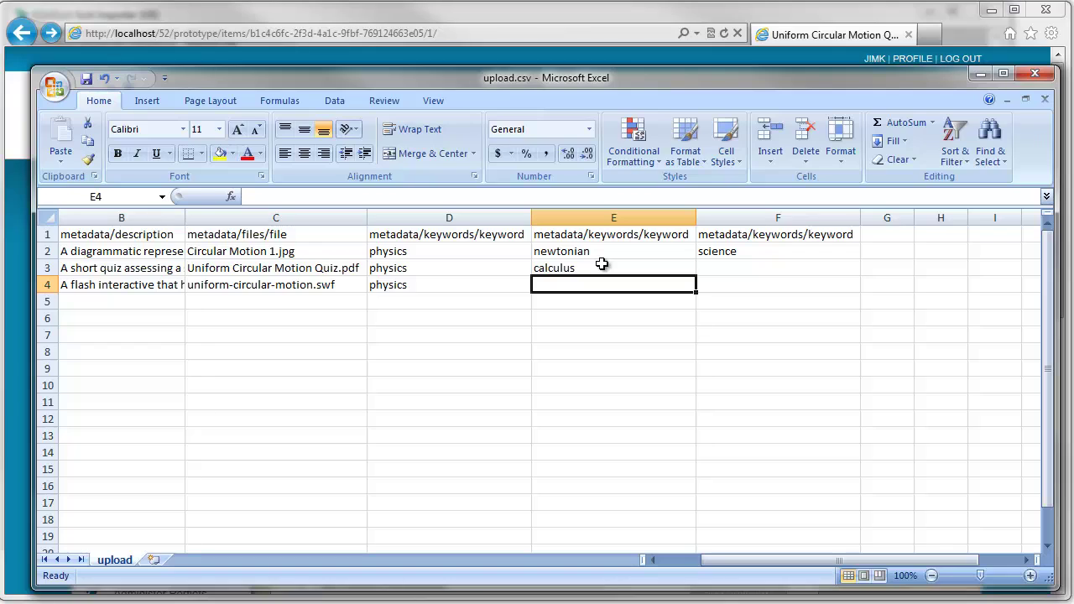
{"action": "type", "text": "trig"}
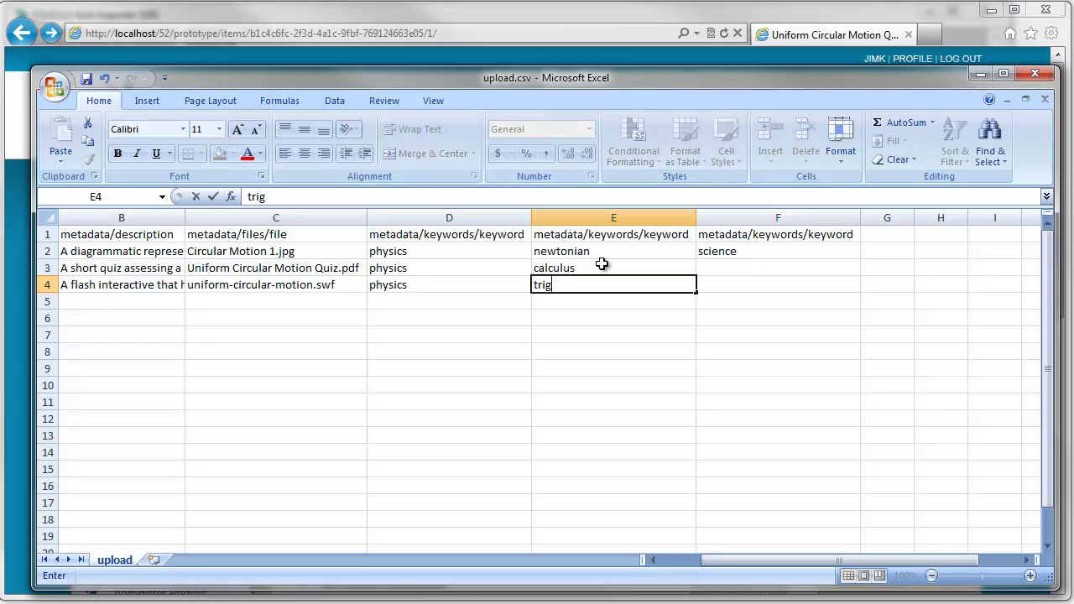
{"action": "type", "text": "onometry"}
{"action": "key", "text": "Return"}
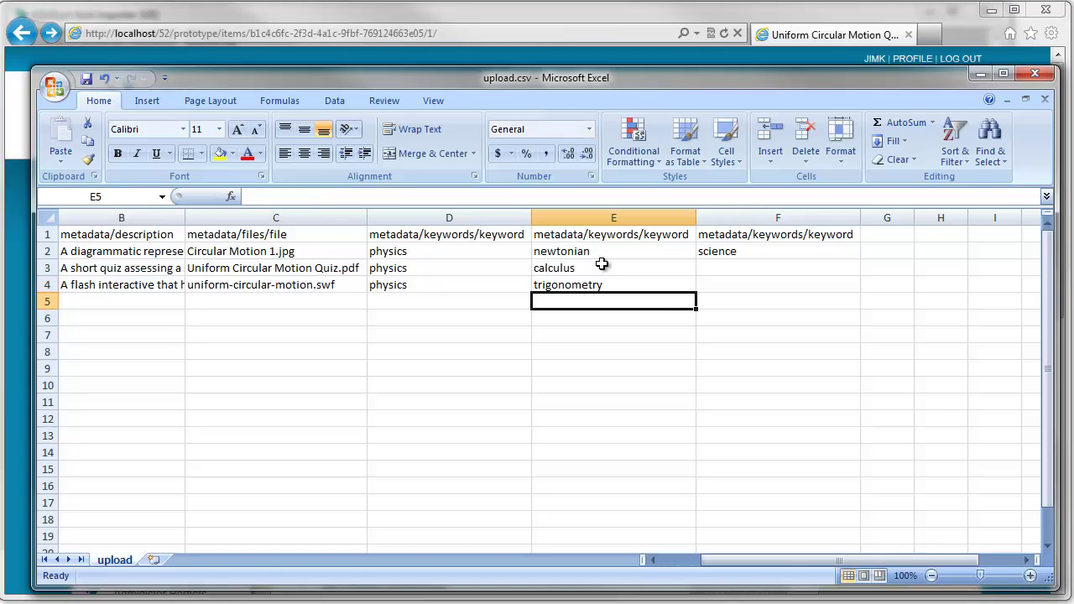
Enter newton in F4 as the third keyword for the last item and save upload.csv.
{"action": "key", "text": "Up"}
{"action": "key", "text": "Right"}
{"action": "type", "text": "newton"}
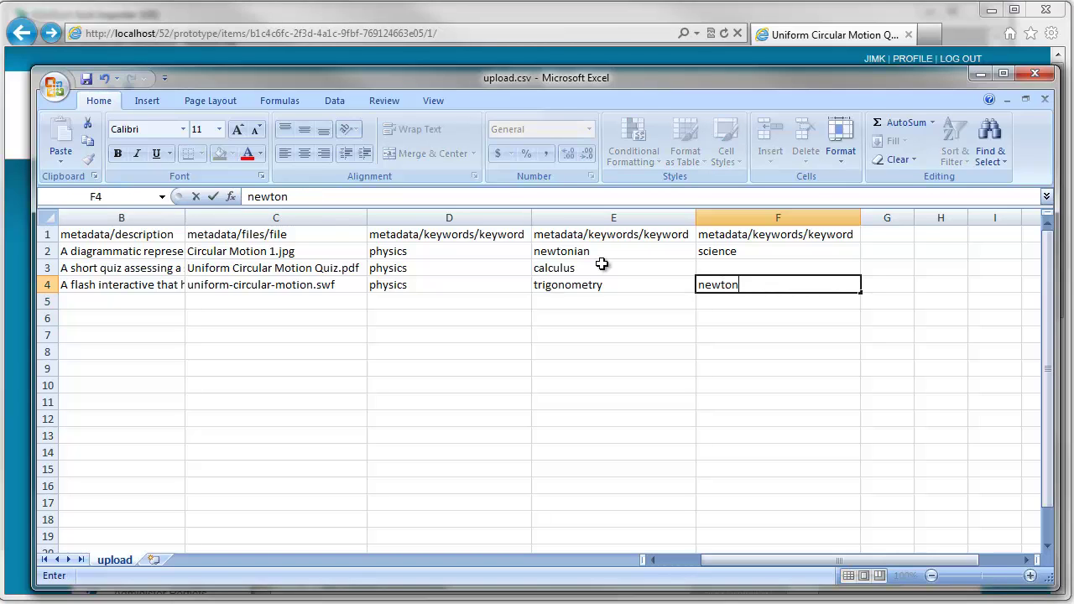
{"action": "key", "text": "Return"}
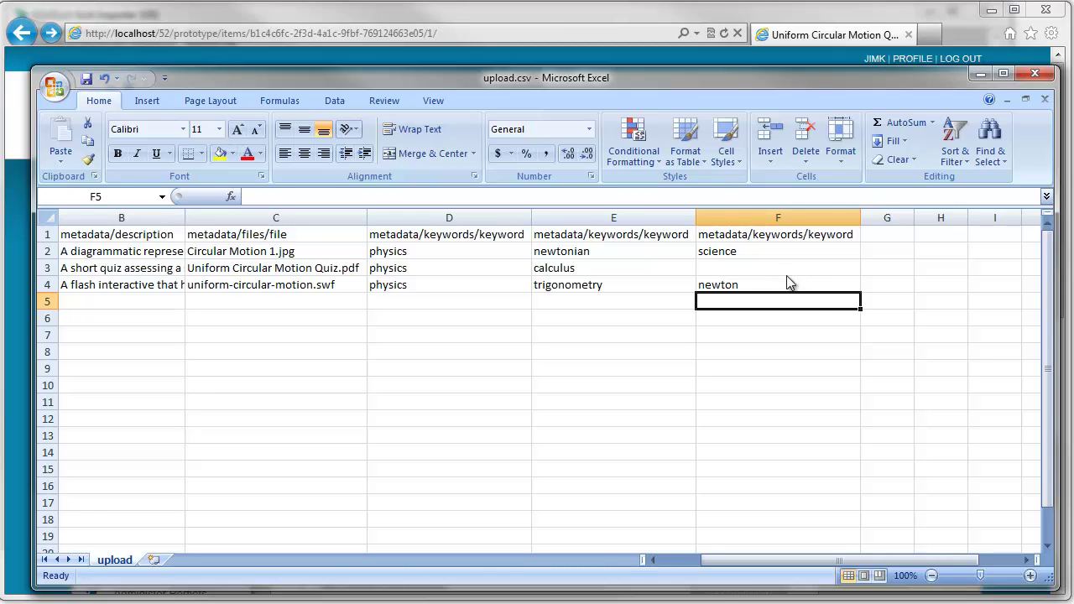
{"action": "key", "text": "ctrl+s"}
{"action": "left_click", "coordinate": [445, 385]}
Switch to the EQUELLA Bulk Importer, try a test import, and reload the CSV with the settings updated to its new headings.
{"action": "key", "text": "alt+Tab"}
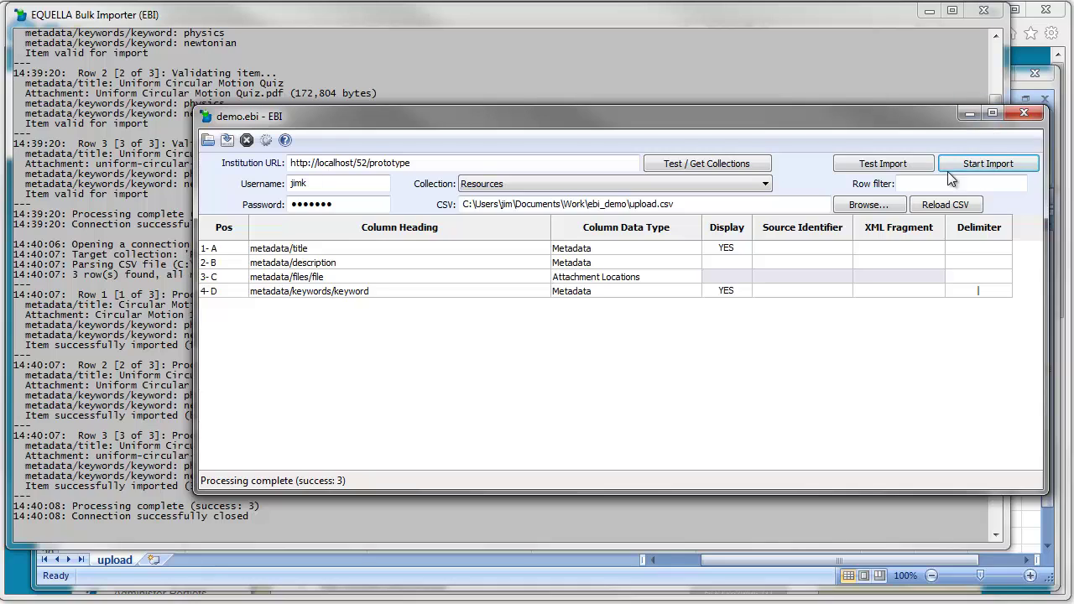
{"action": "left_click", "coordinate": [887, 162]}
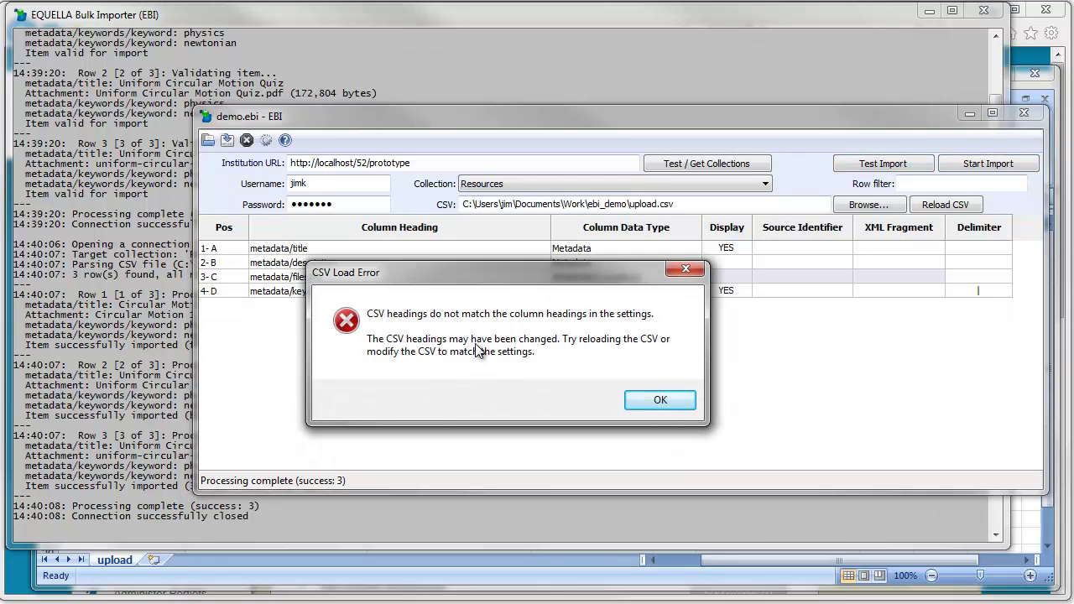
{"action": "left_click", "coordinate": [673, 403]}
{"action": "left_click", "coordinate": [945, 205]}
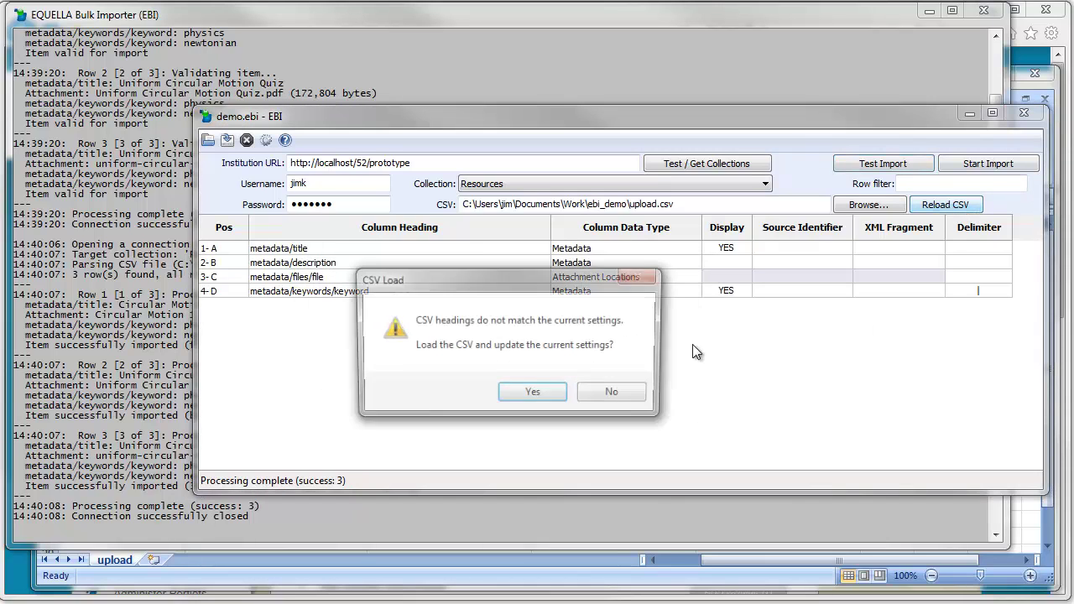
{"action": "left_click", "coordinate": [529, 392]}
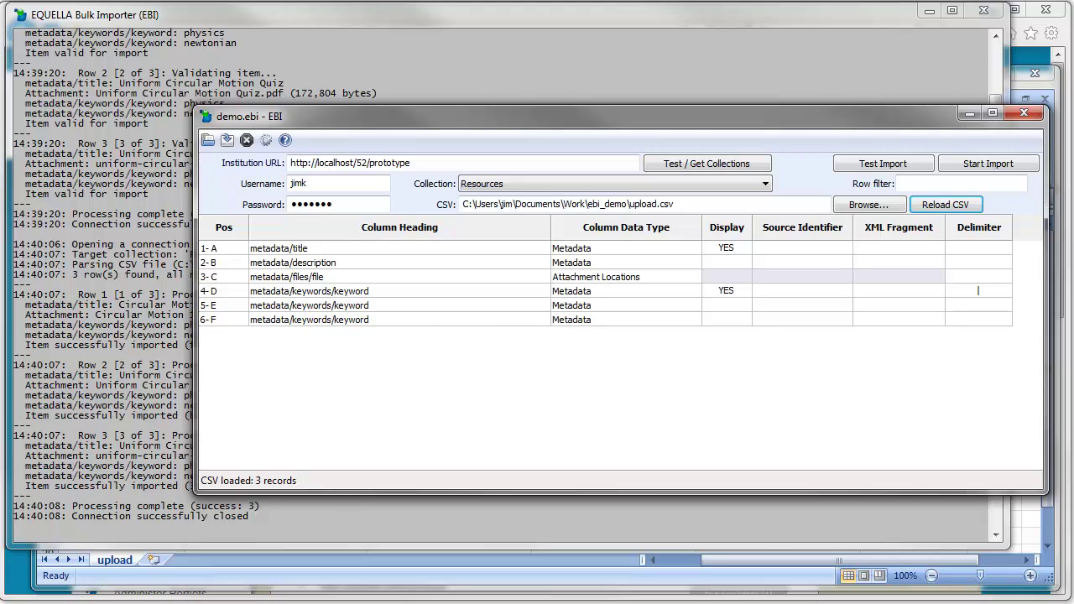
Clear the delimiter of the metadata/keywords/keyword column at position 4-D.
{"action": "left_click", "coordinate": [1000, 290]}
{"action": "double_click", "coordinate": [995, 292]}
{"action": "key", "text": "BackSpace"}
{"action": "left_click", "coordinate": [932, 290]}
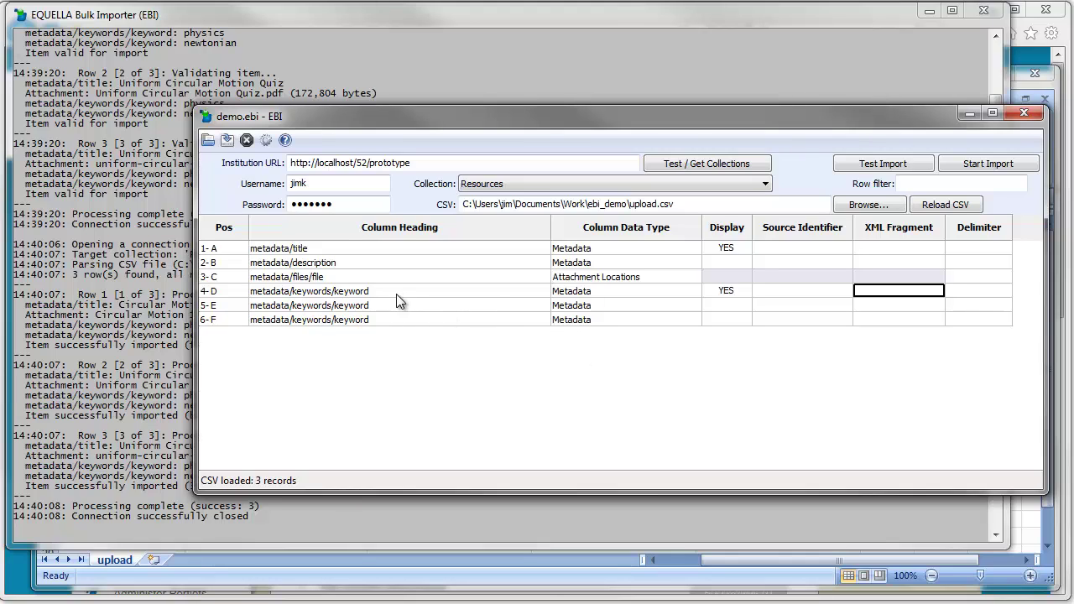
Set Display to YES for the metadata/keywords/keyword columns at positions 5-E and 6-F.
{"action": "left_click", "coordinate": [727, 305]}
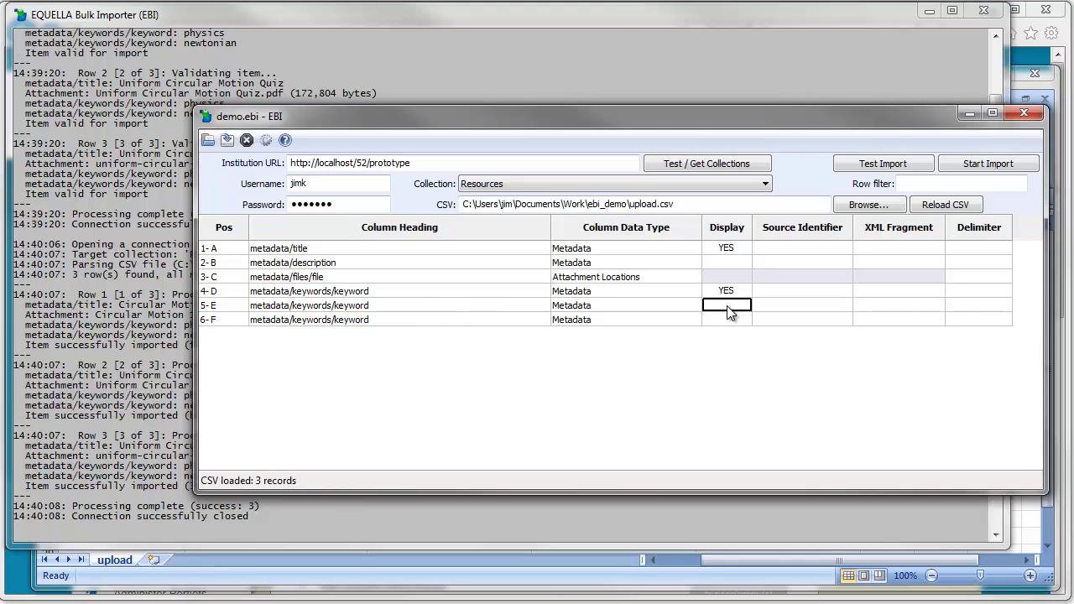
{"action": "left_click", "coordinate": [727, 320]}
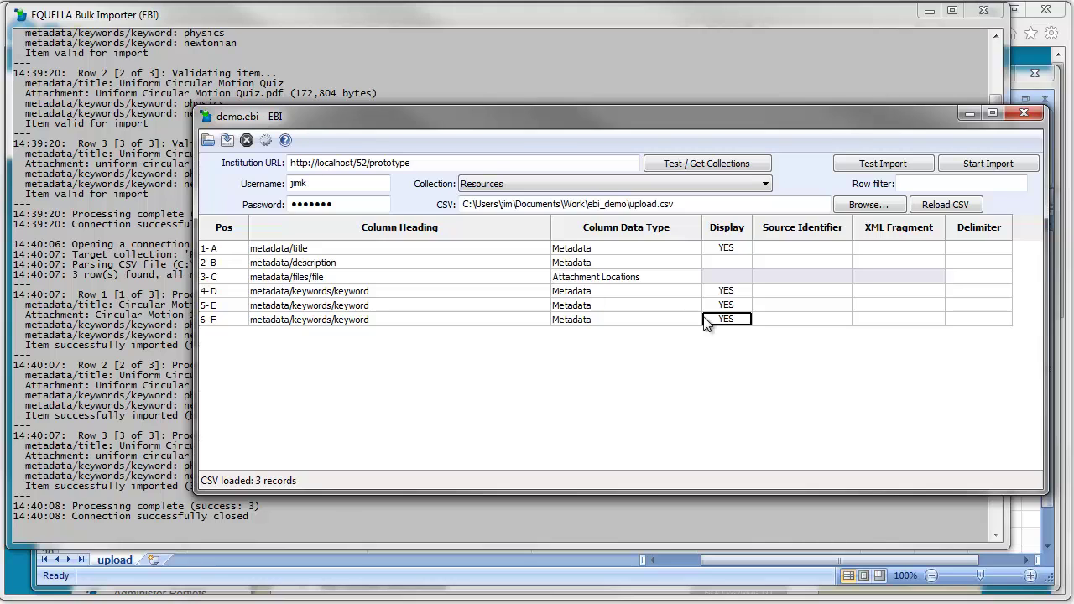
Run a test import of upload.csv into the Resources collection, review its log, and start the actual import.
{"action": "left_click", "coordinate": [891, 168]}
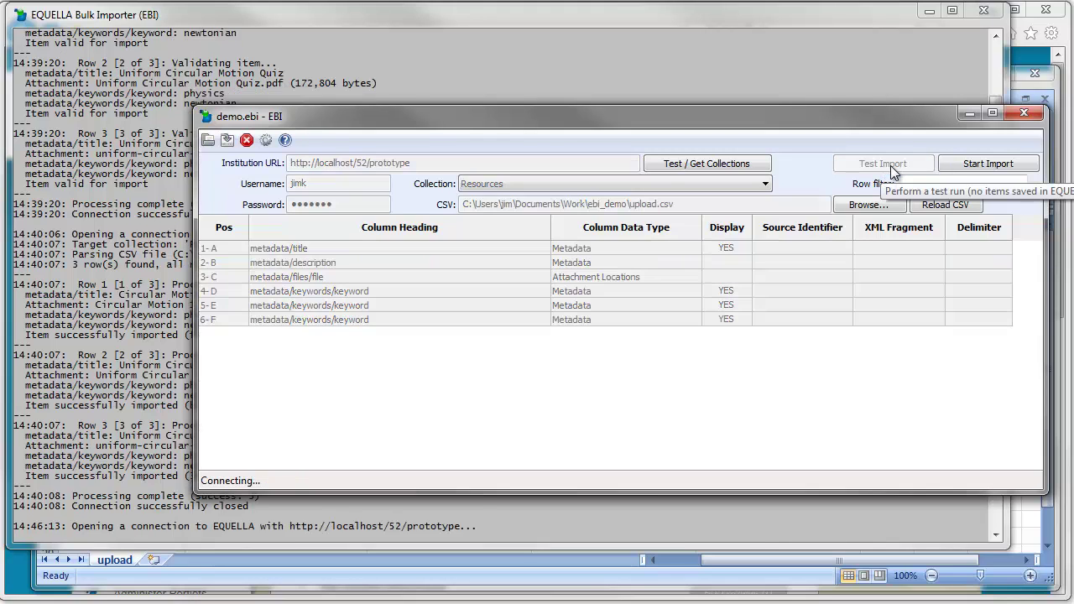
{"action": "left_click", "coordinate": [173, 371]}
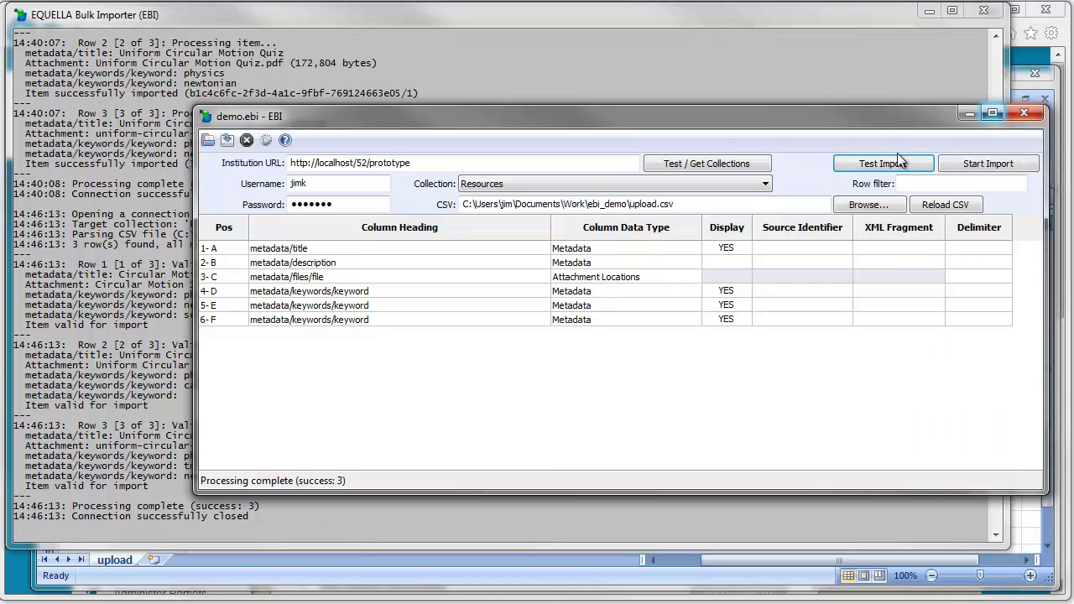
{"action": "left_click", "coordinate": [990, 164]}
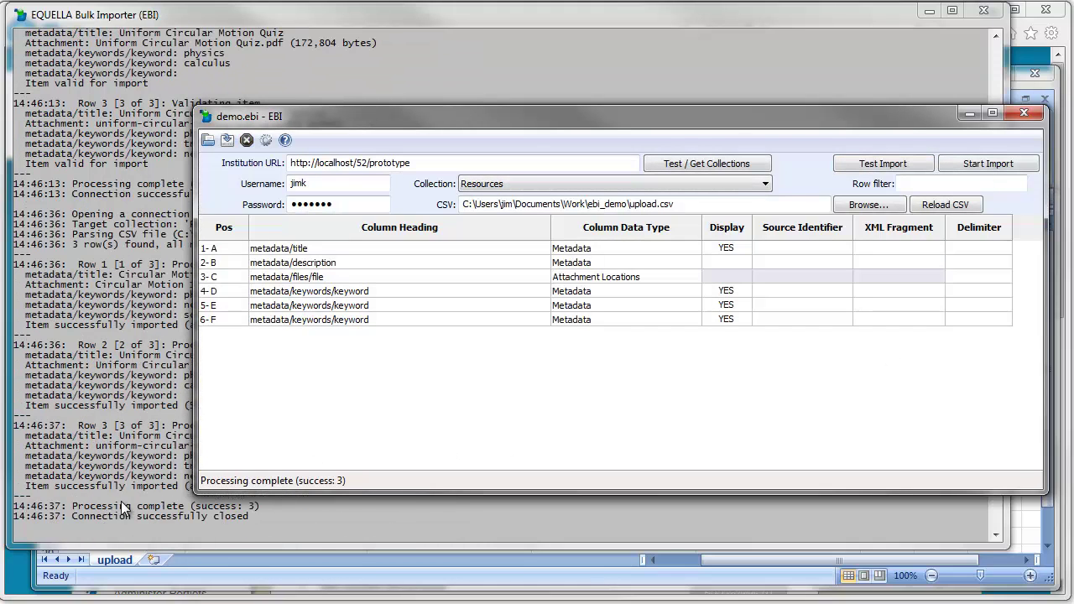
Switch to the EQUELLA site in the browser and open the Uniform Circular Motion Interactive item from the search page to check its keywords.
{"action": "left_click", "coordinate": [130, 506]}
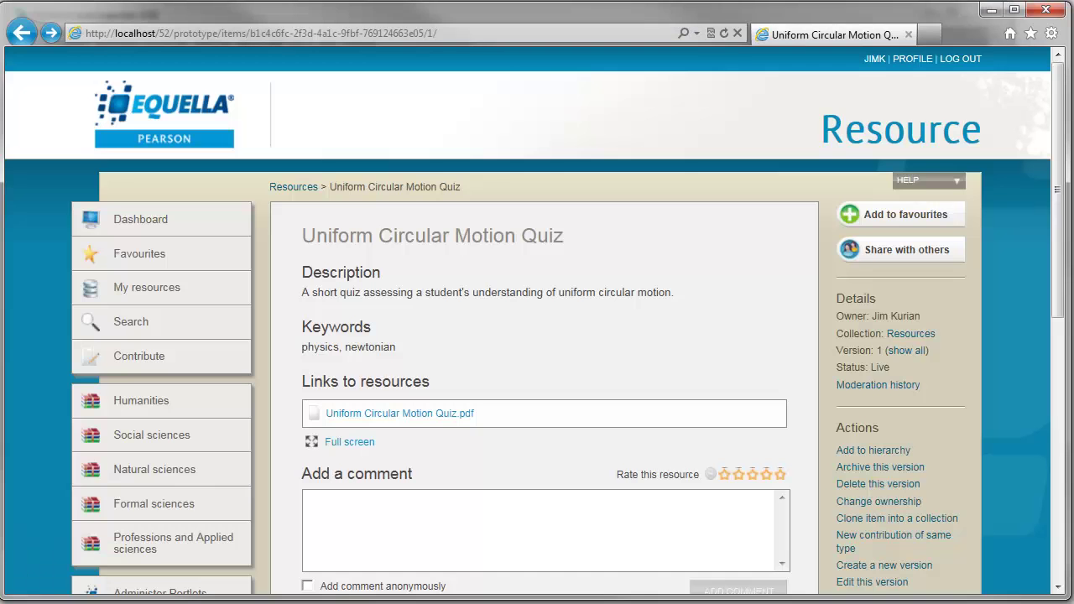
{"action": "left_click", "coordinate": [121, 324]}
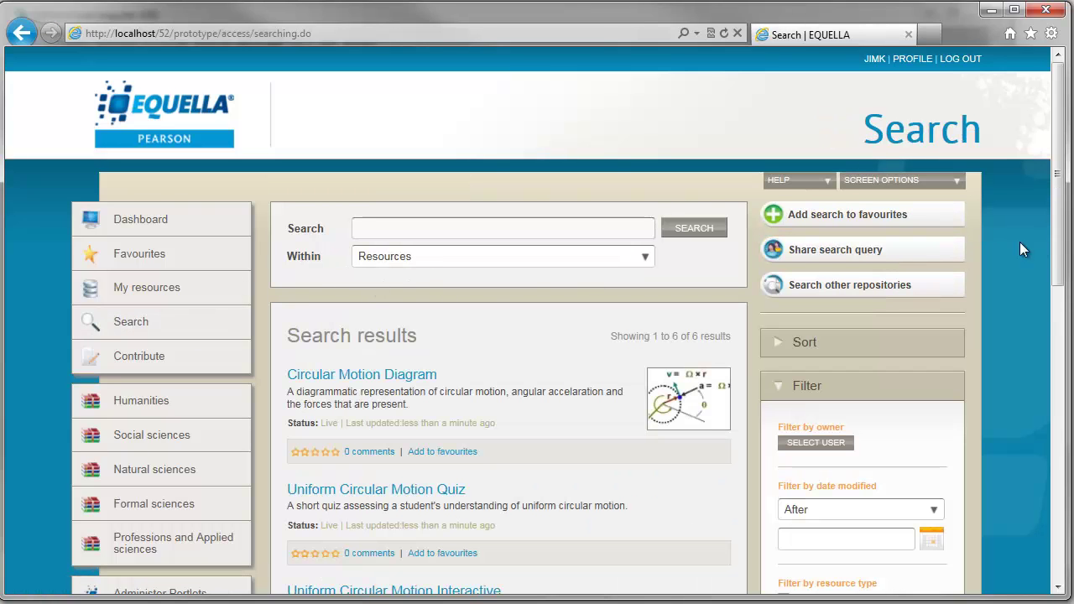
{"action": "left_click_drag", "start_coordinate": [1057, 243], "coordinate": [1064, 268]}
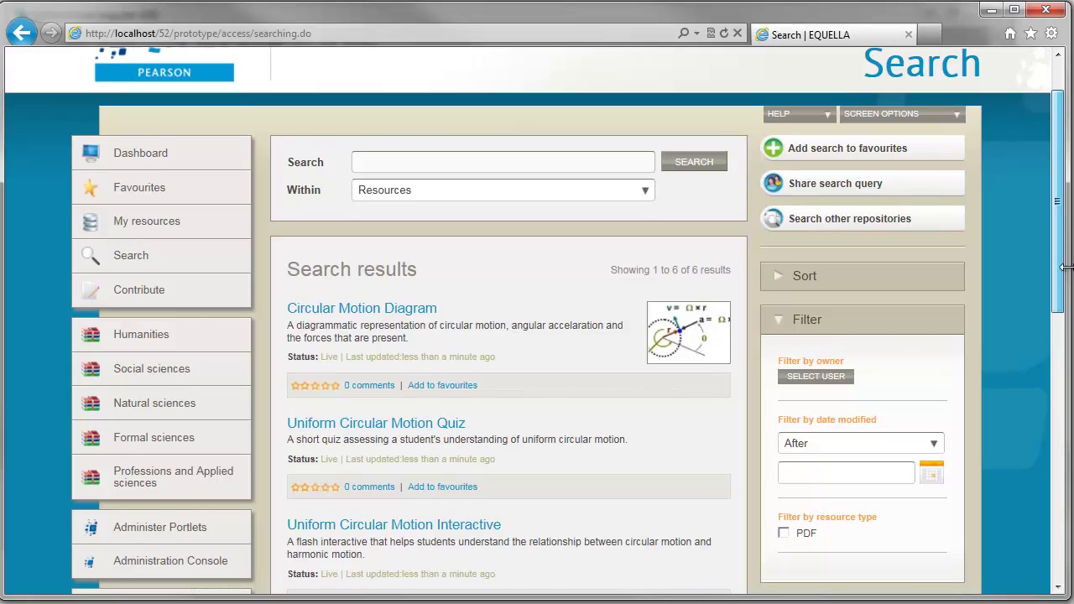
{"action": "left_click", "coordinate": [375, 527]}
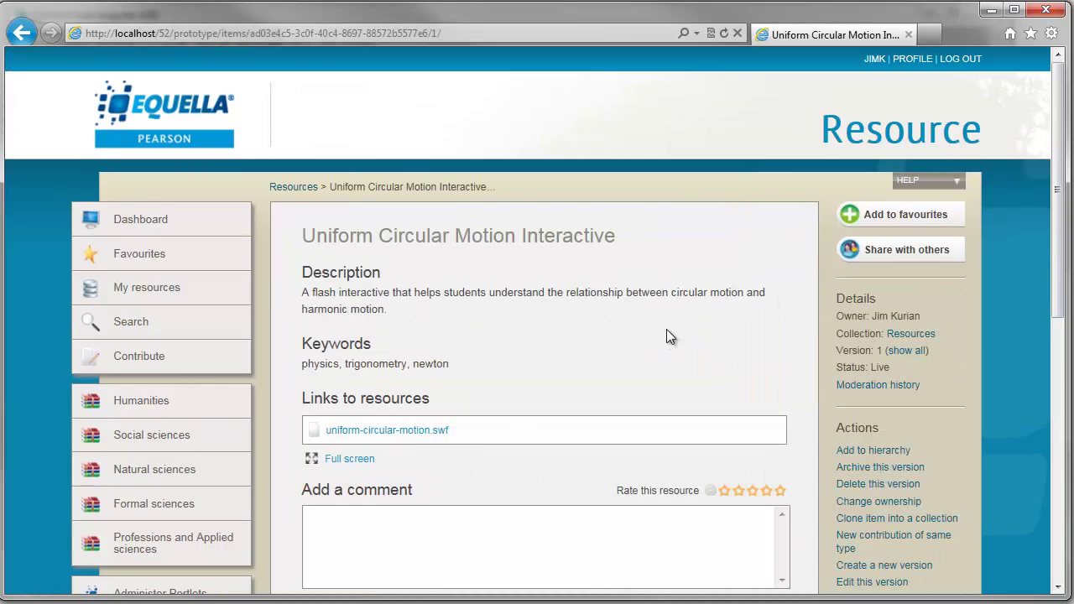